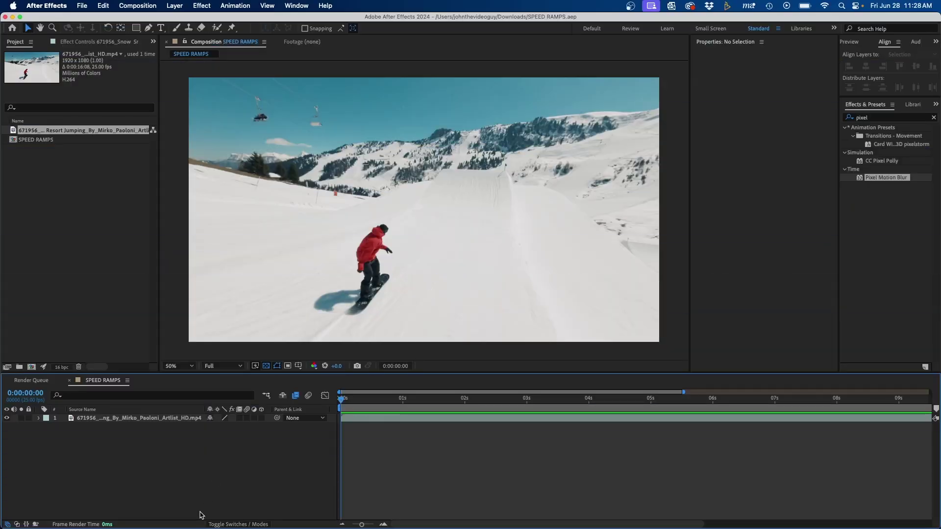
Preview the snowboard clip through the jump, then return to the first frame.
{"action": "left_click", "coordinate": [155, 418]}
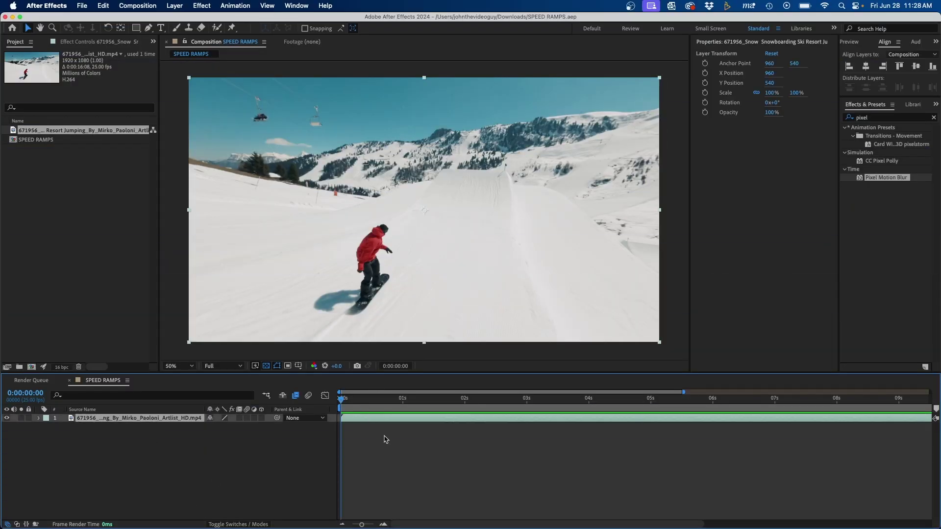
{"action": "key", "text": "space"}
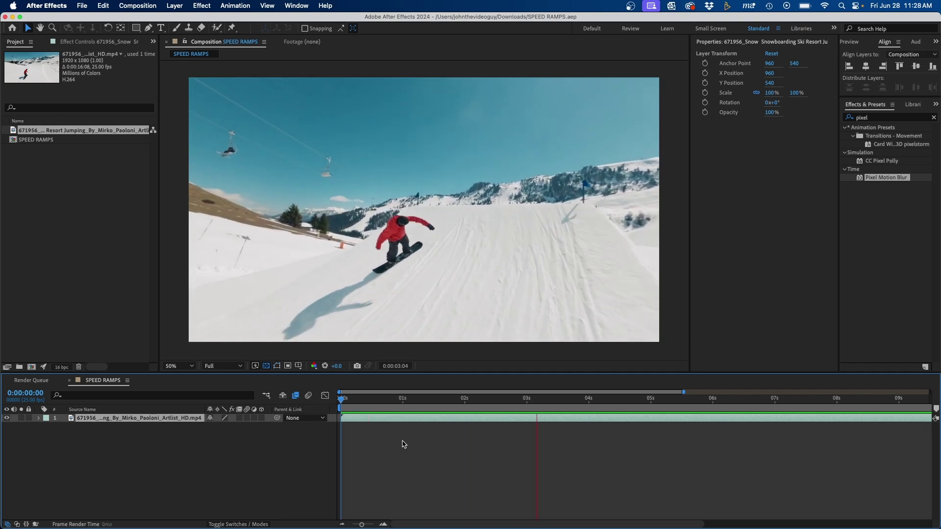
{"action": "key", "text": "space"}
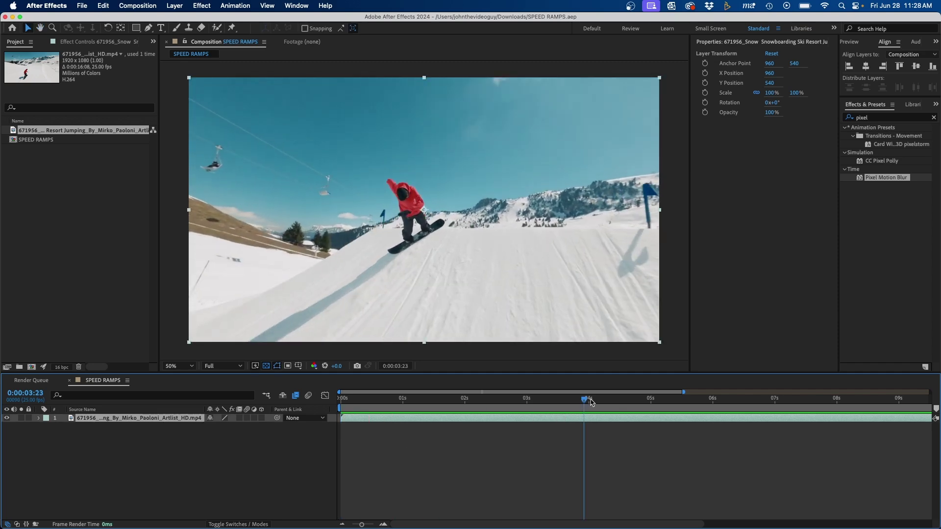
{"action": "left_click_drag", "start_coordinate": [590, 401], "coordinate": [680, 401]}
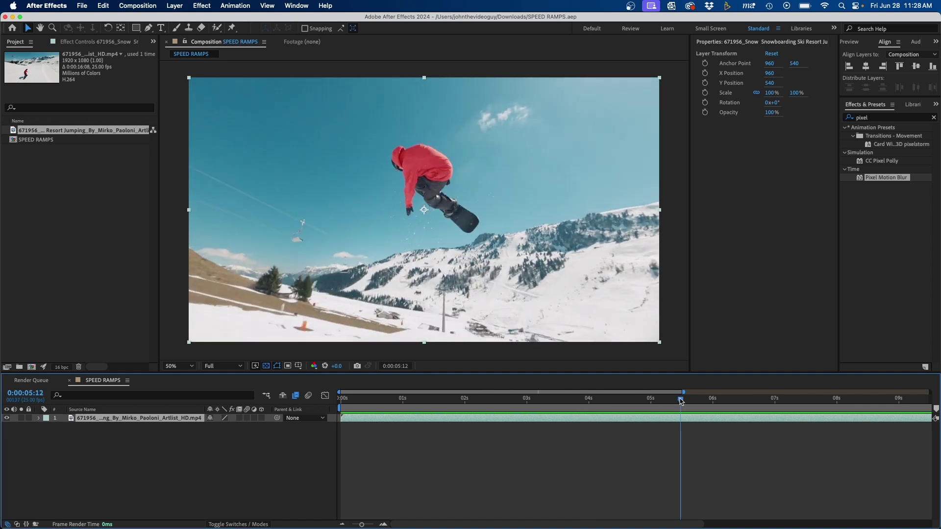
{"action": "left_click_drag", "start_coordinate": [681, 400], "coordinate": [840, 401]}
{"action": "key", "text": "space"}
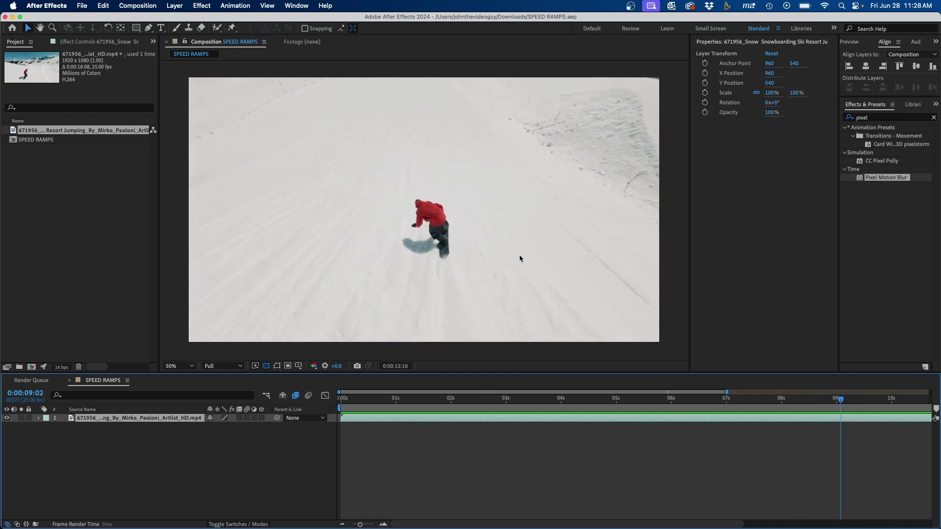
{"action": "key", "text": "space"}
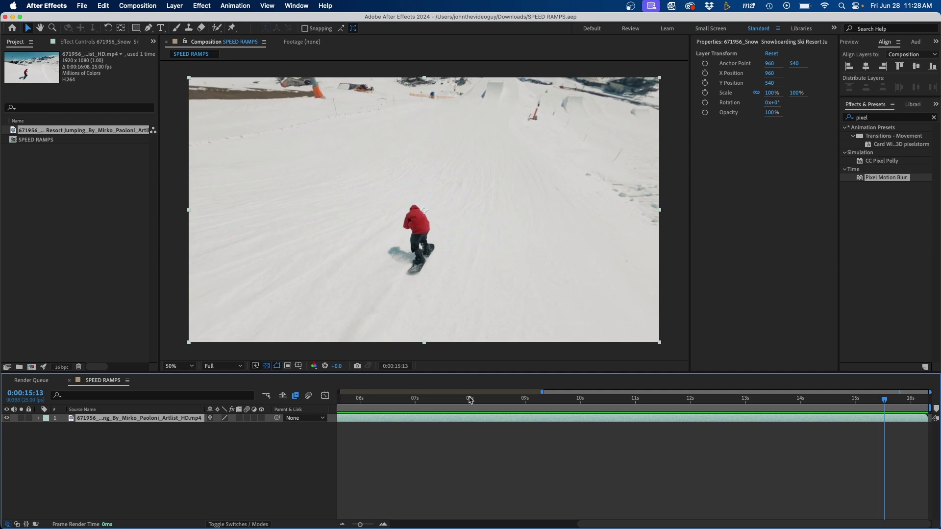
{"action": "left_click", "coordinate": [223, 467]}
{"action": "key", "text": "Home"}
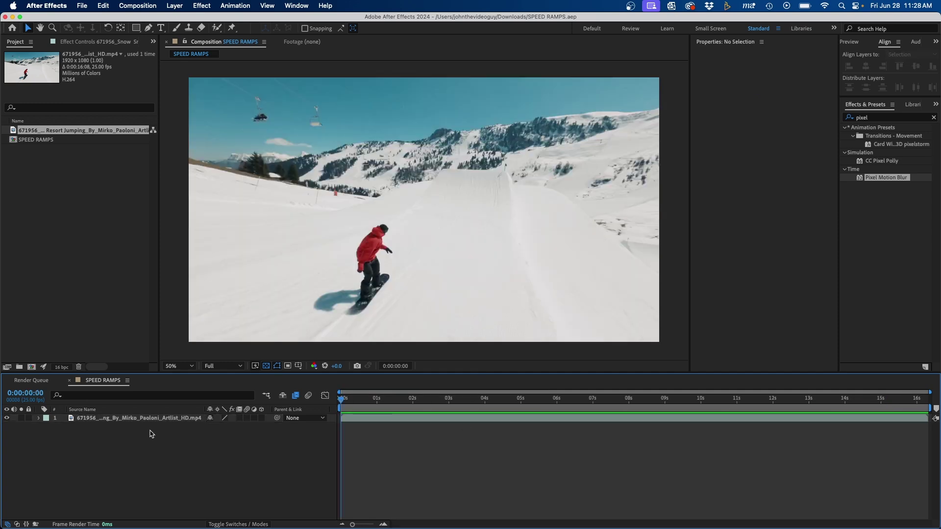
{"action": "left_click", "coordinate": [138, 419]}
{"action": "left_click", "coordinate": [146, 454]}
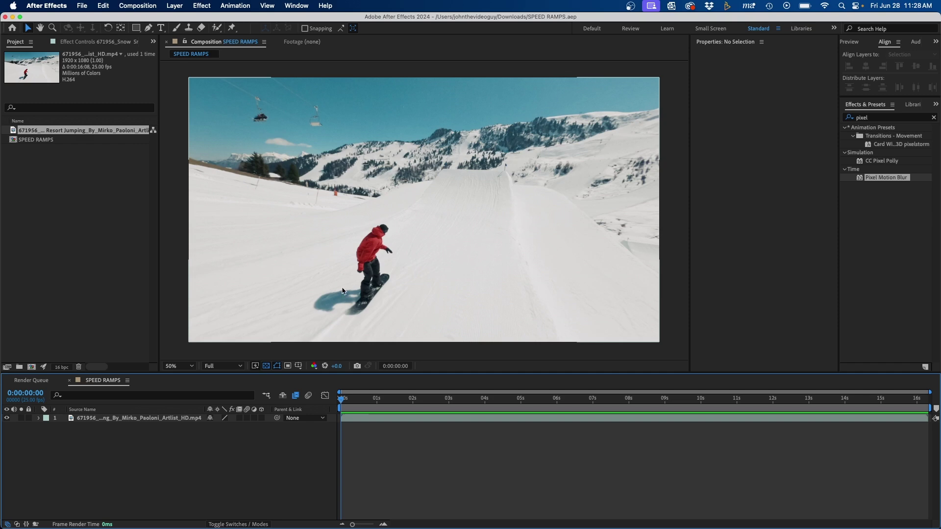
Enable Time Remapping on the snowboard clip layer and select its Time Remap property.
{"action": "left_click", "coordinate": [403, 421]}
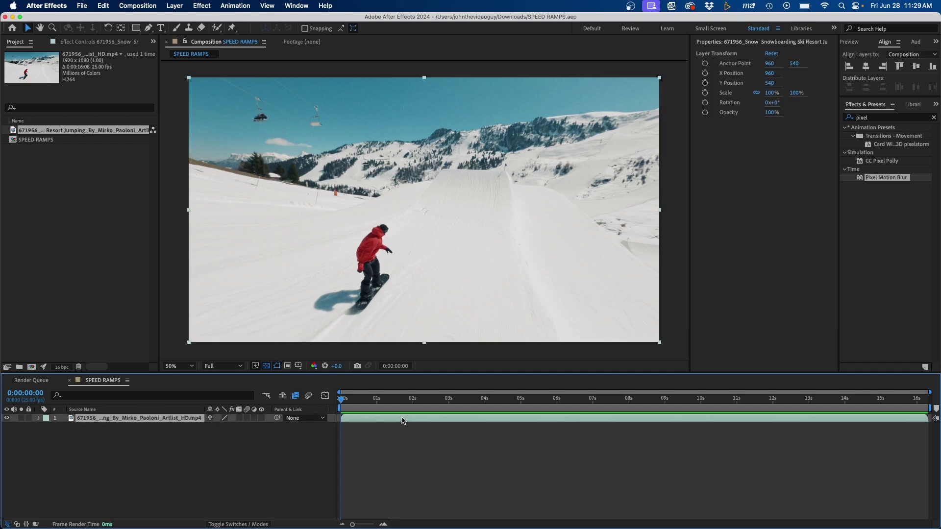
{"action": "right_click", "coordinate": [403, 421]}
{"action": "mouse_move", "coordinate": [441, 282]}
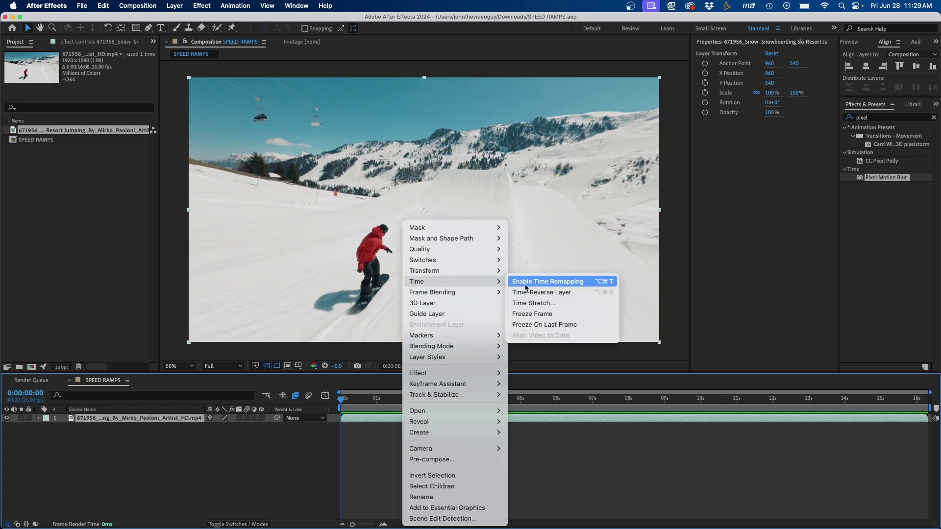
{"action": "left_click", "coordinate": [591, 284]}
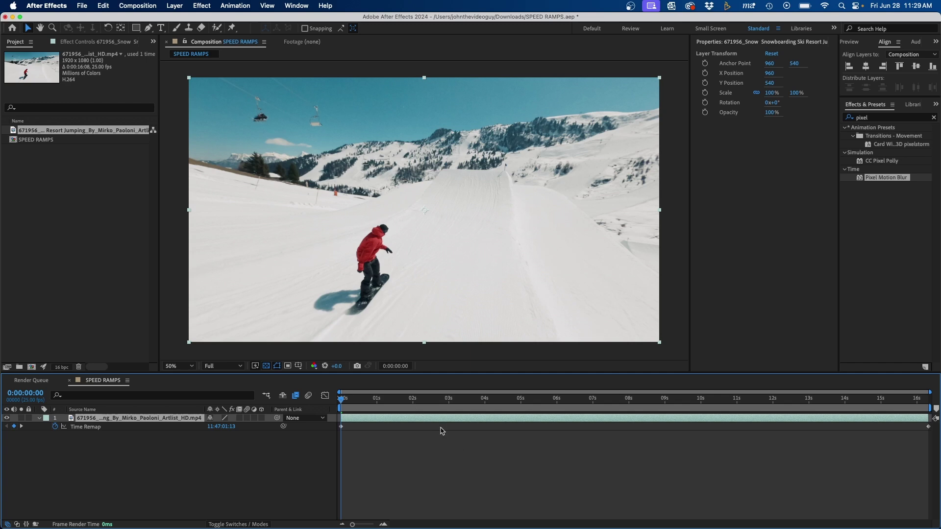
{"action": "left_click", "coordinate": [79, 429]}
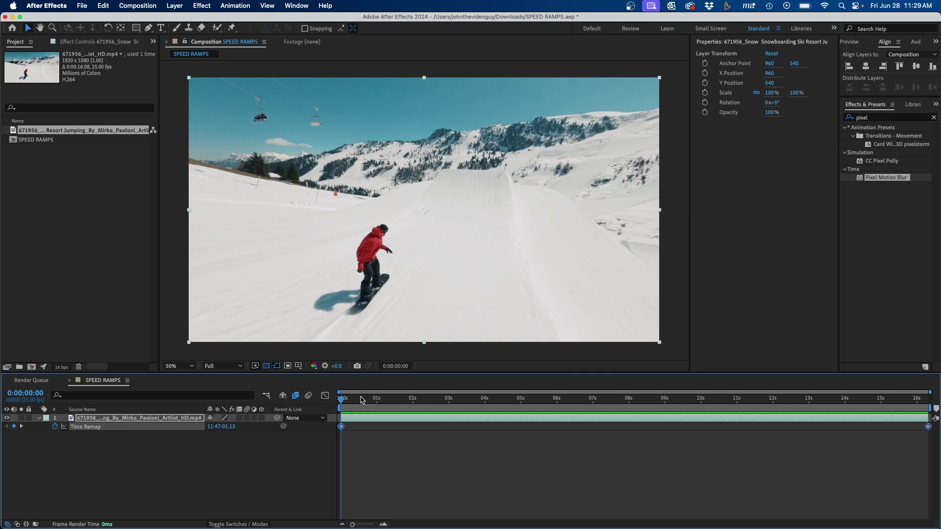
Add Time Remap keyframes at 2 and 3 seconds, pushing the 3-second value later.
{"action": "left_click_drag", "start_coordinate": [361, 399], "coordinate": [412, 402]}
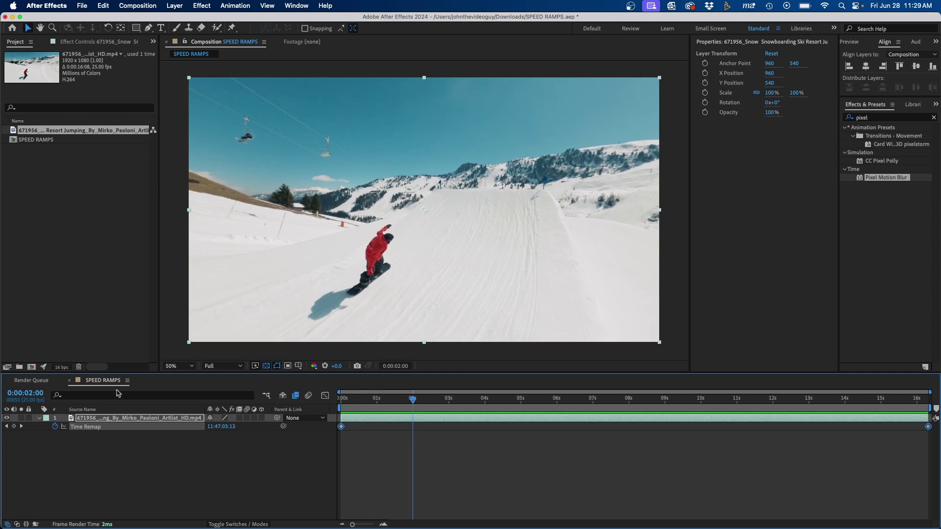
{"action": "left_click", "coordinate": [14, 427]}
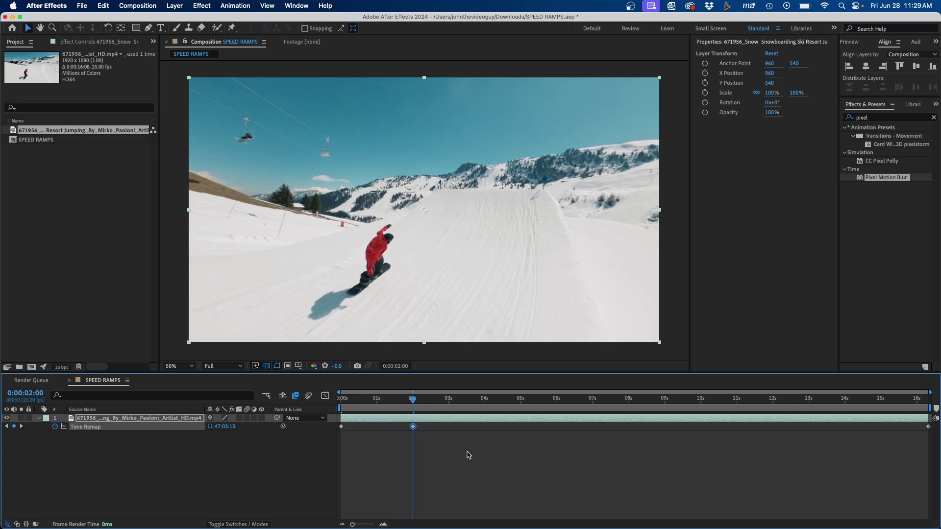
{"action": "left_click", "coordinate": [447, 403]}
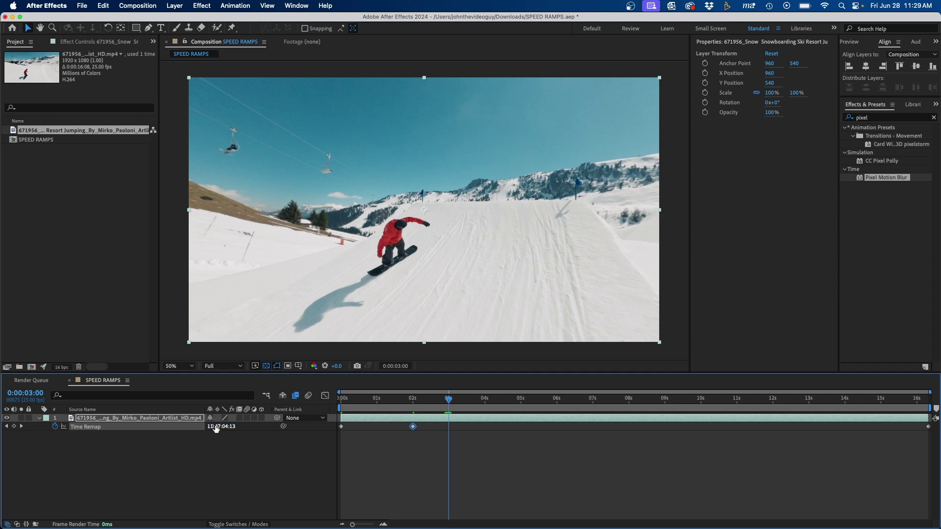
{"action": "left_click_drag", "start_coordinate": [218, 426], "coordinate": [245, 427]}
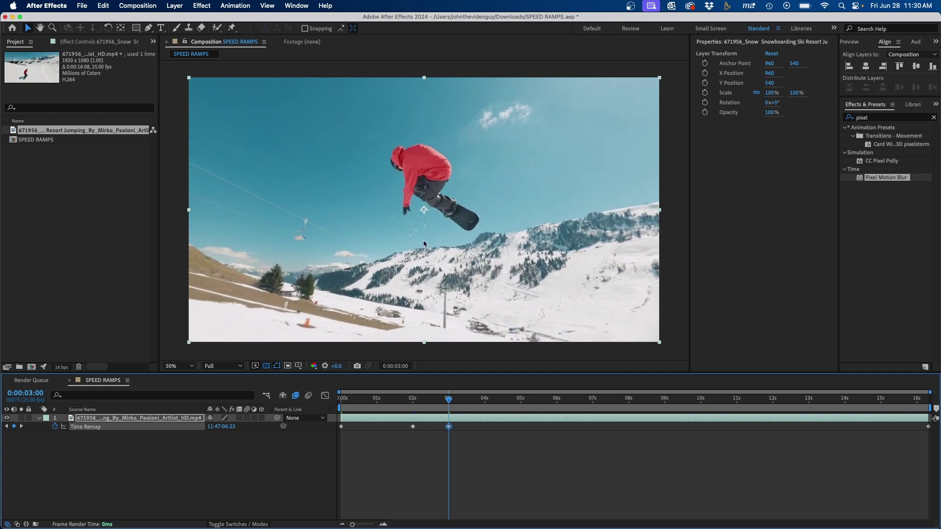
Add Time Remap keyframes at 5 and 6 seconds, pushing the 6-second value later.
{"action": "left_click_drag", "start_coordinate": [452, 399], "coordinate": [521, 411]}
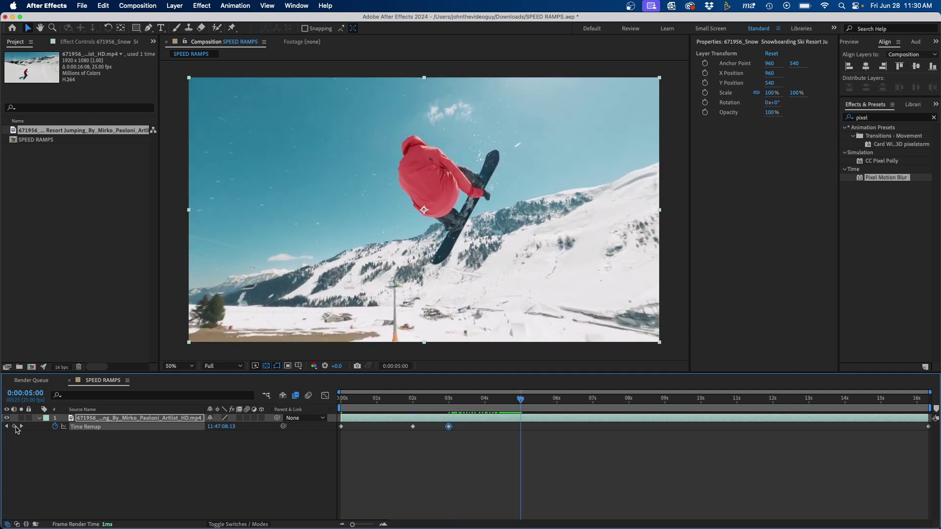
{"action": "left_click", "coordinate": [14, 427]}
{"action": "left_click", "coordinate": [557, 399]}
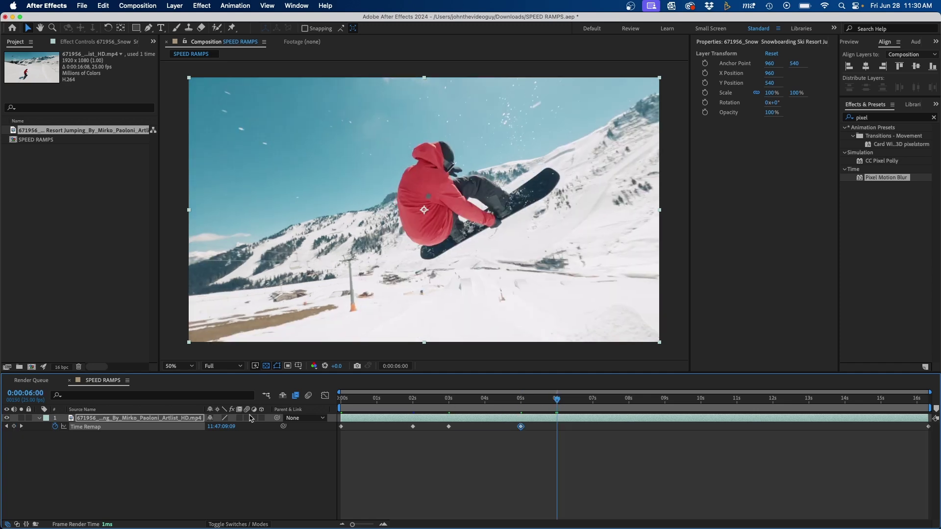
{"action": "left_click_drag", "start_coordinate": [241, 430], "coordinate": [263, 427]}
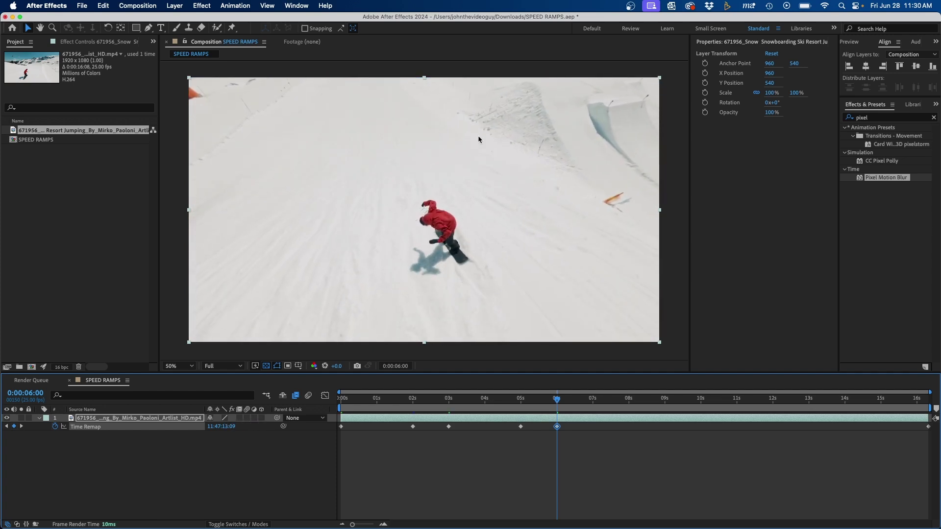
{"action": "left_click_drag", "start_coordinate": [552, 401], "coordinate": [340, 398]}
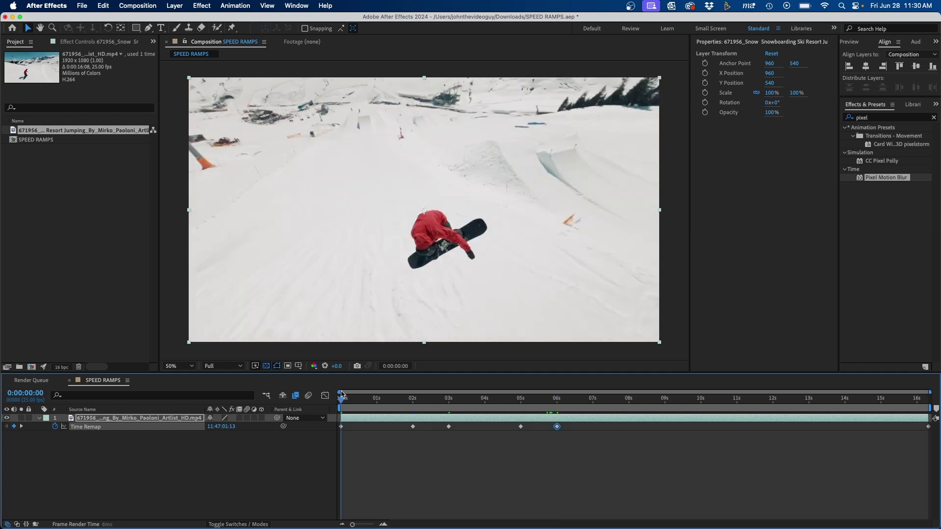
{"action": "key", "text": "space"}
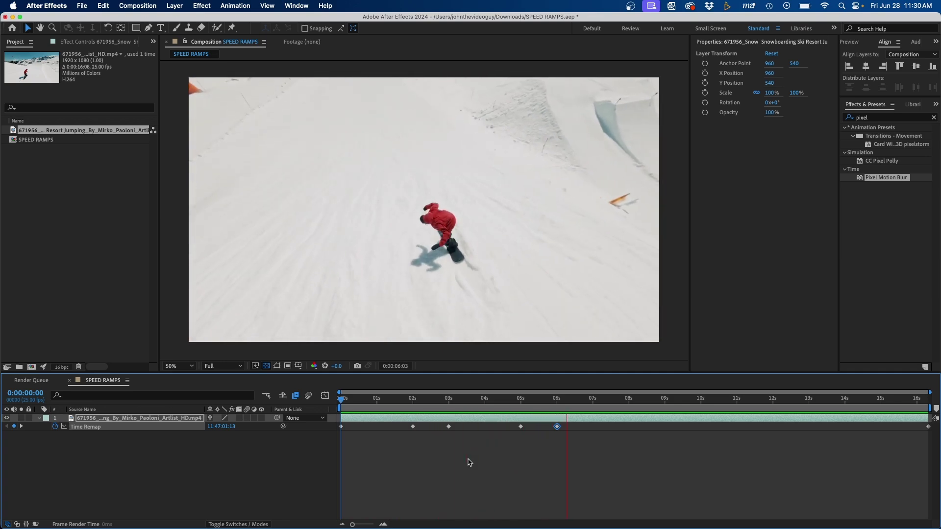
{"action": "left_click", "coordinate": [542, 489]}
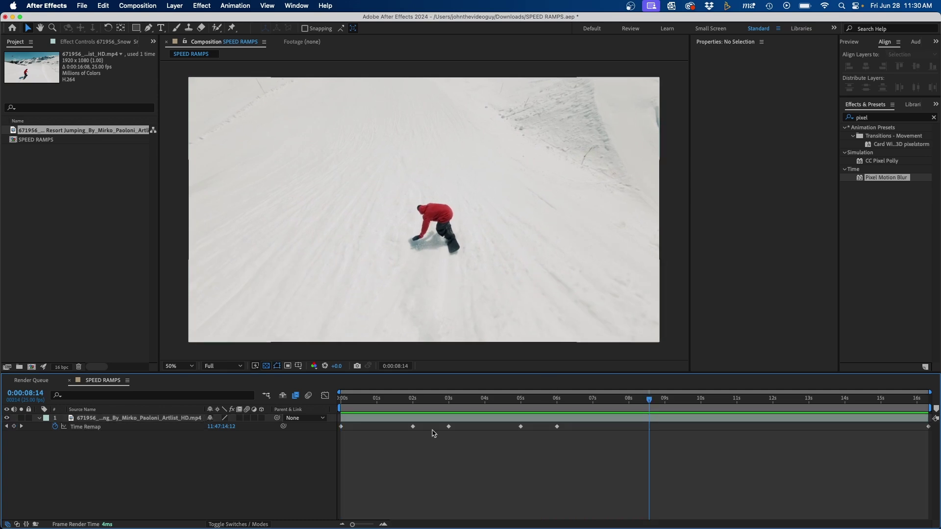
{"action": "left_click", "coordinate": [400, 402]}
{"action": "key", "text": "space"}
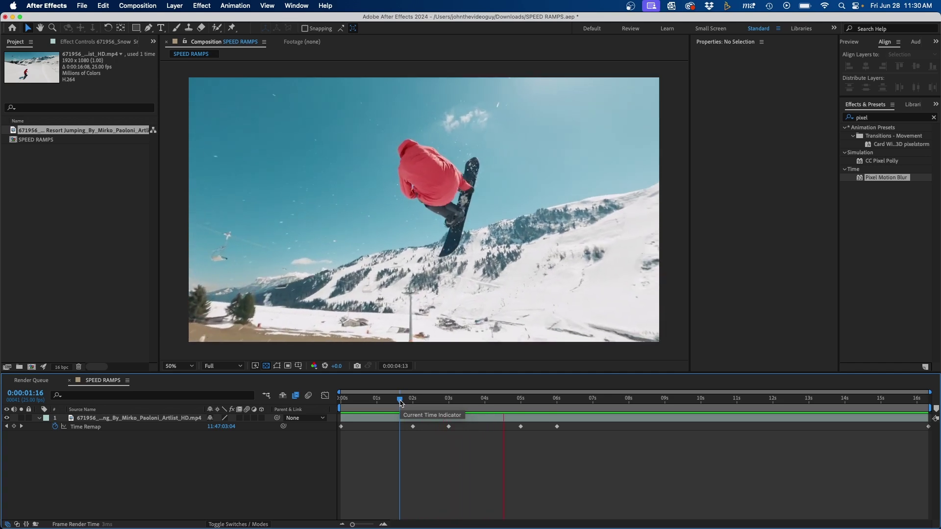
{"action": "key", "text": "space"}
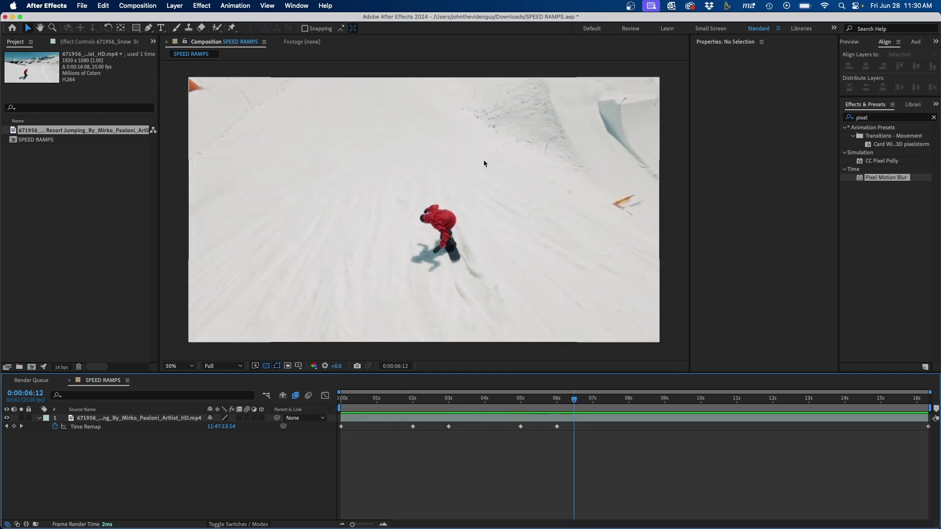
Apply Easy Ease to the 2- and 3-second Time Remap keyframes.
{"action": "right_click", "coordinate": [413, 427]}
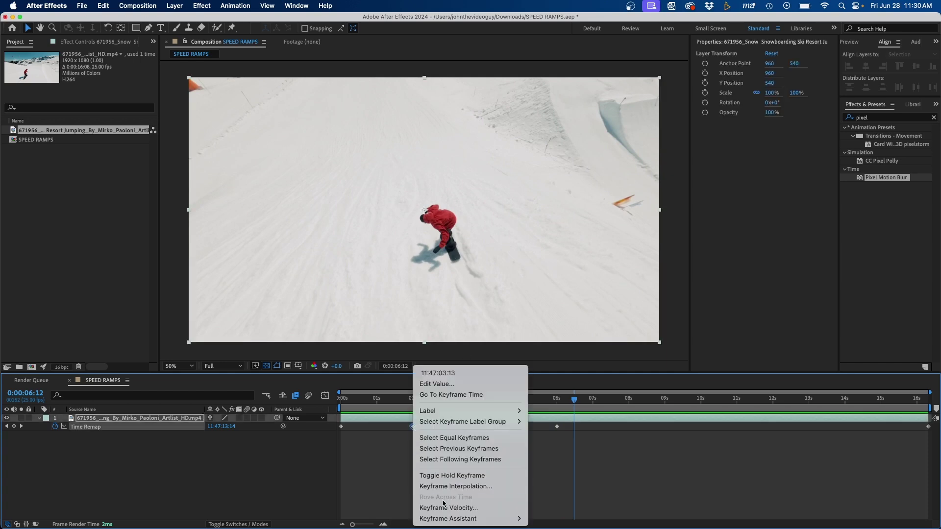
{"action": "mouse_move", "coordinate": [447, 518]}
{"action": "left_click", "coordinate": [558, 465]}
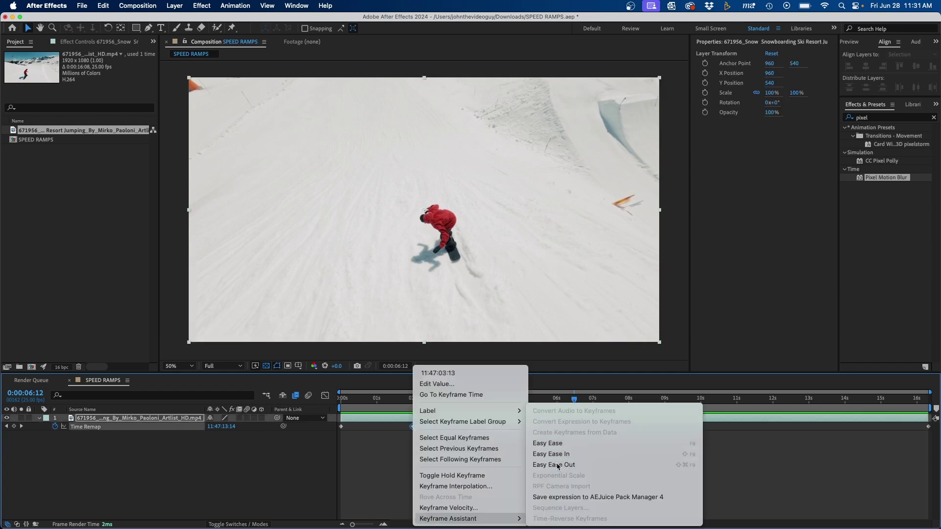
{"action": "left_click_drag", "start_coordinate": [397, 397], "coordinate": [447, 405]}
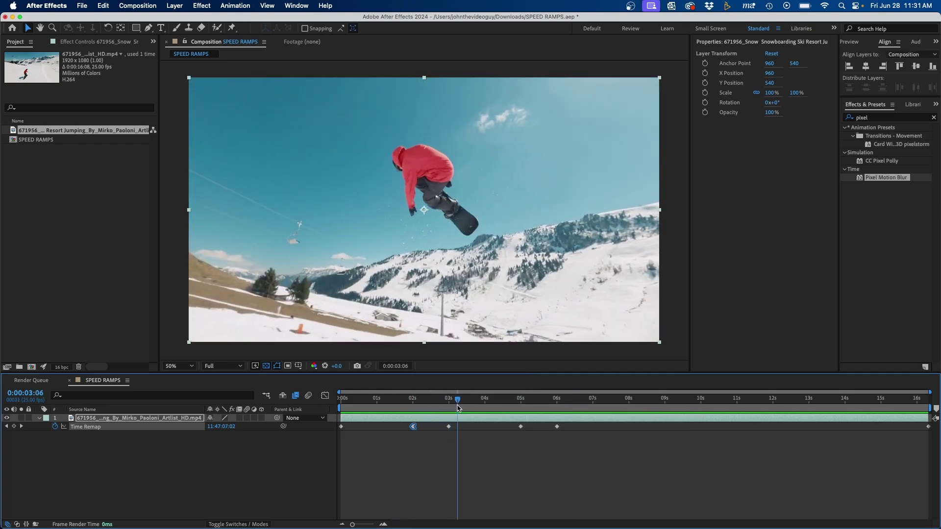
{"action": "left_click_drag", "start_coordinate": [446, 406], "coordinate": [448, 406]}
{"action": "left_click", "coordinate": [449, 428]}
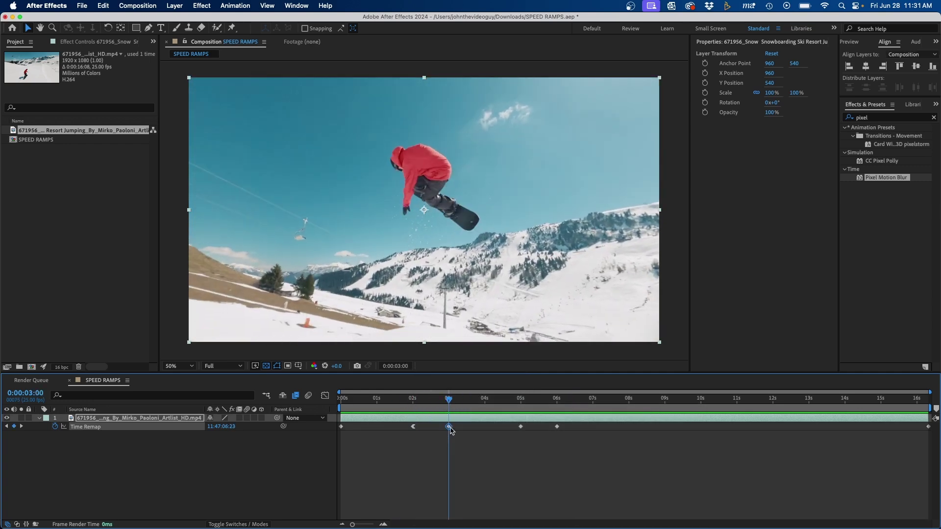
{"action": "right_click", "coordinate": [450, 429]}
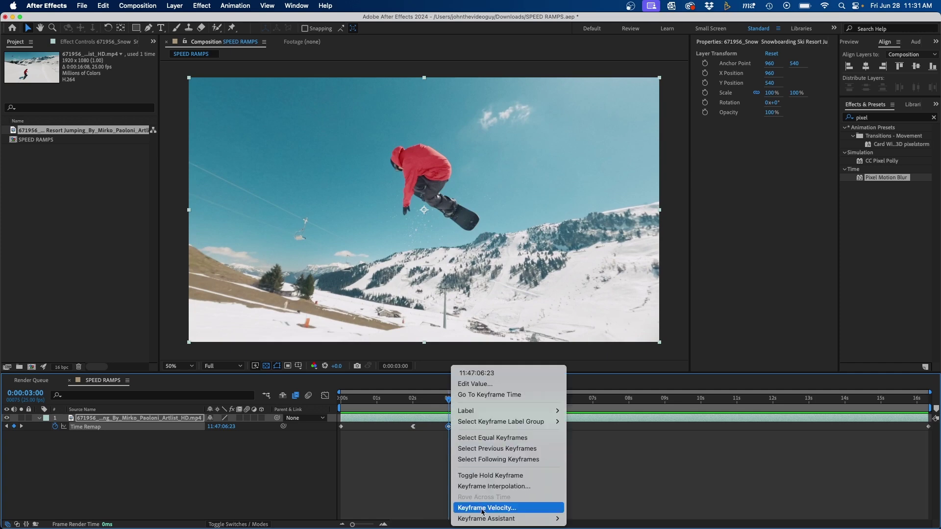
{"action": "mouse_move", "coordinate": [486, 518]}
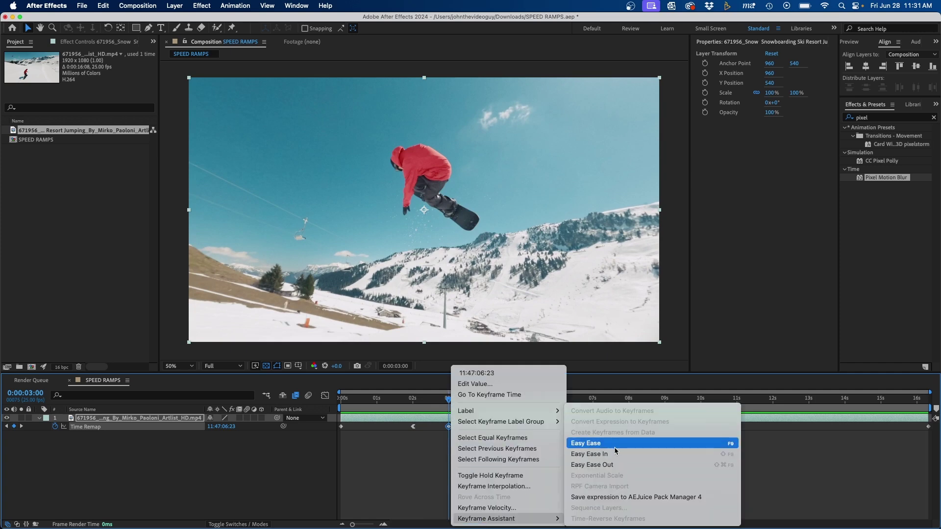
{"action": "left_click", "coordinate": [614, 444]}
Ease the 5-second keyframe and scrub around the jump to preview the ramp.
{"action": "left_click", "coordinate": [520, 400]}
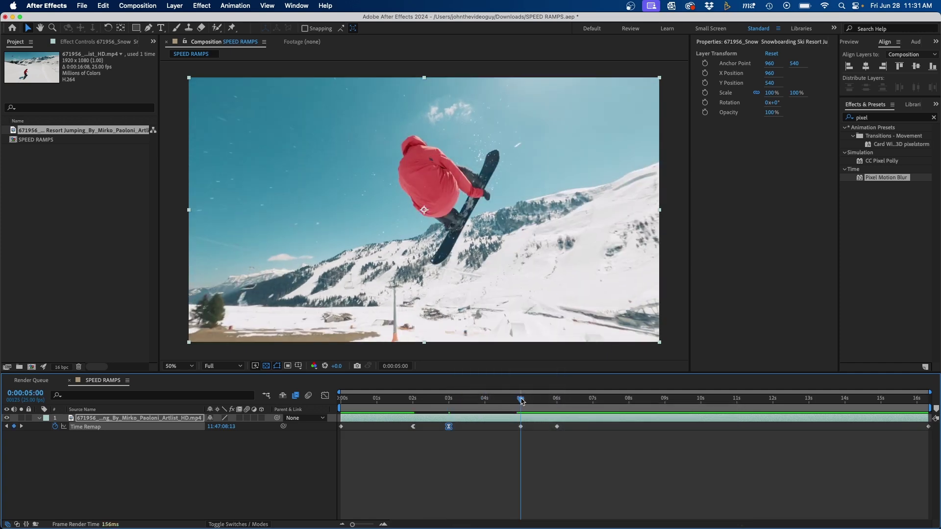
{"action": "right_click", "coordinate": [521, 427]}
{"action": "mouse_move", "coordinate": [557, 518]}
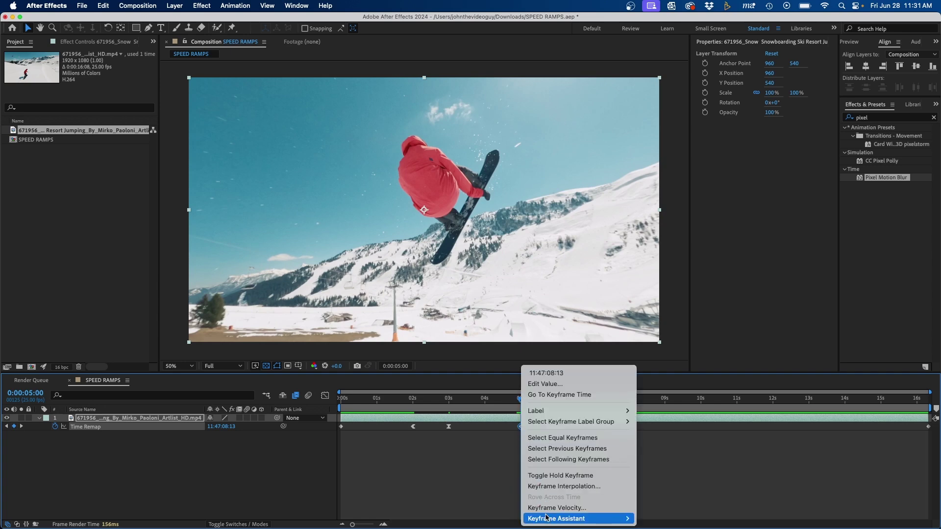
{"action": "left_click", "coordinate": [706, 443]}
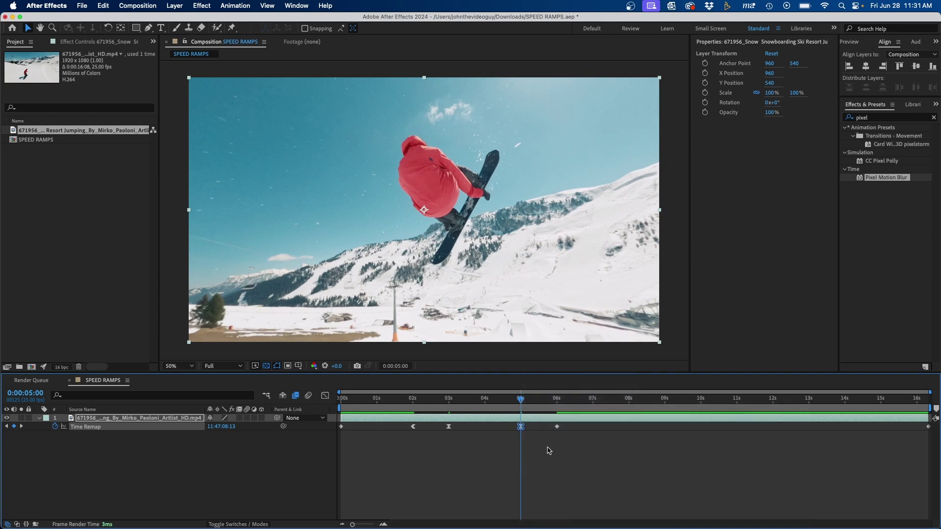
{"action": "left_click_drag", "start_coordinate": [520, 399], "coordinate": [478, 402]}
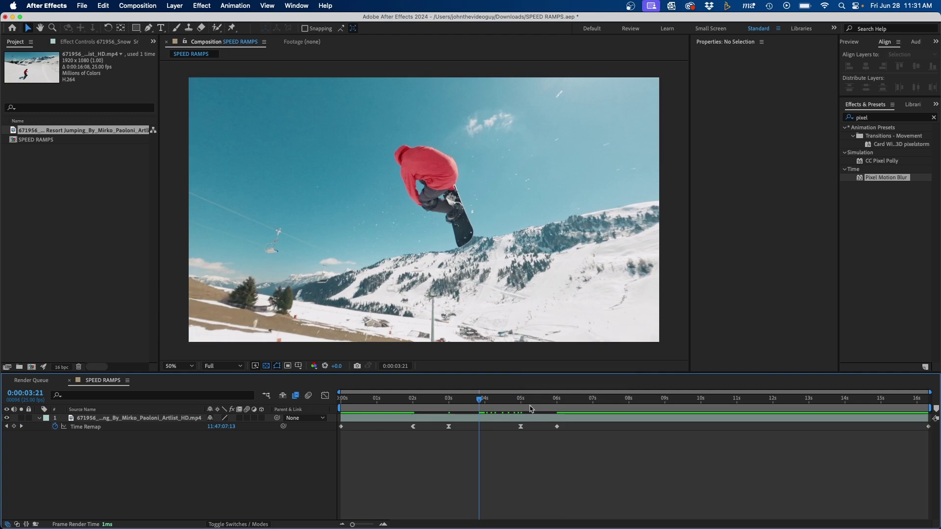
{"action": "mouse_move", "coordinate": [478, 399]}
{"action": "left_mouse_down"}
{"action": "mouse_move", "coordinate": [557, 407]}
{"action": "mouse_move", "coordinate": [340, 403]}
{"action": "mouse_move", "coordinate": [494, 410]}
{"action": "mouse_move", "coordinate": [474, 407]}
{"action": "left_mouse_up"}
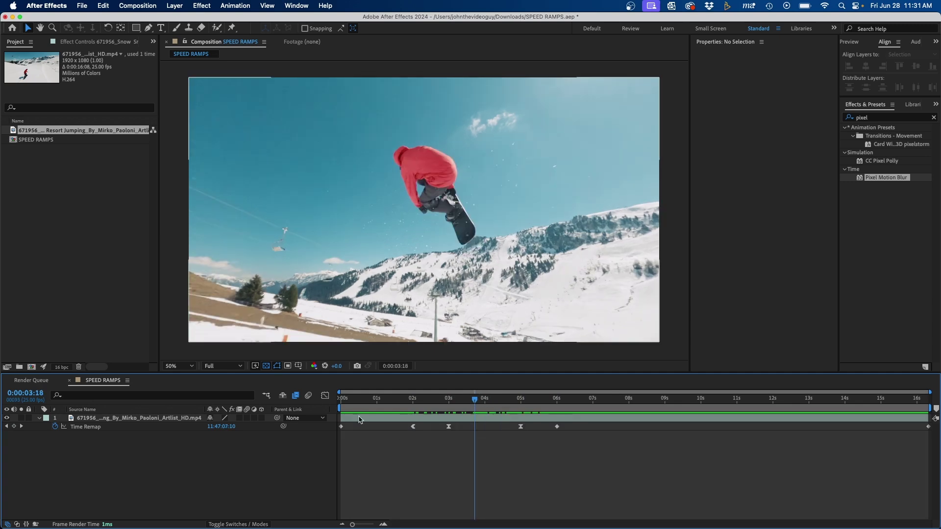
Show the Time Remap value graph in a taller Graph Editor after briefly checking the speed graph.
{"action": "left_click", "coordinate": [325, 397]}
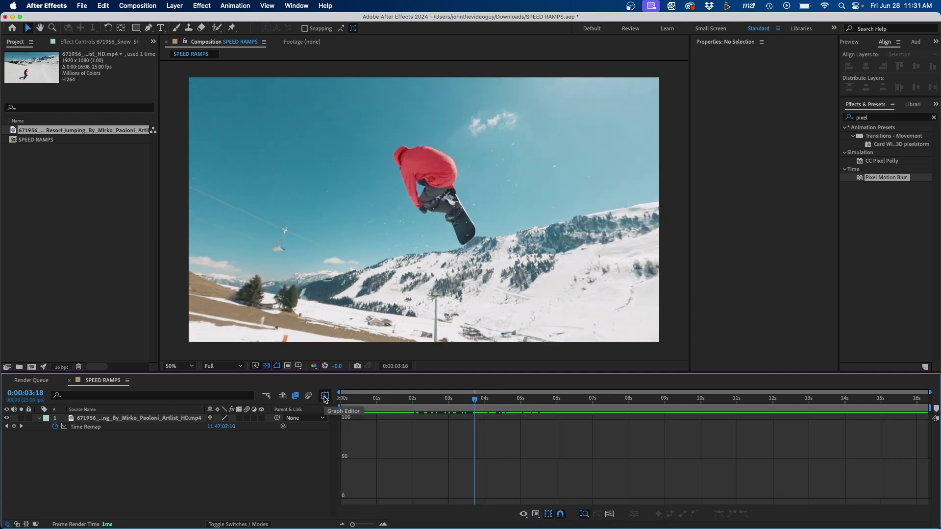
{"action": "left_click", "coordinate": [114, 429]}
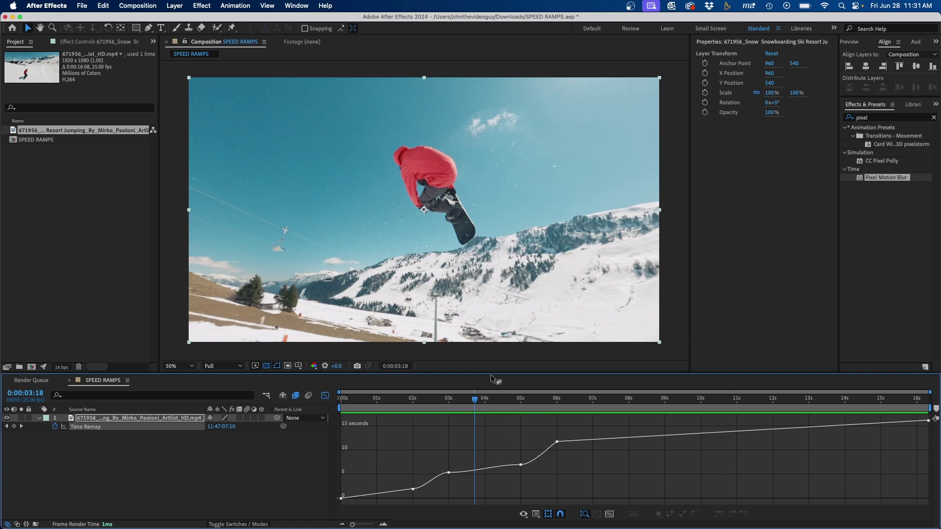
{"action": "left_click_drag", "start_coordinate": [491, 374], "coordinate": [498, 253]}
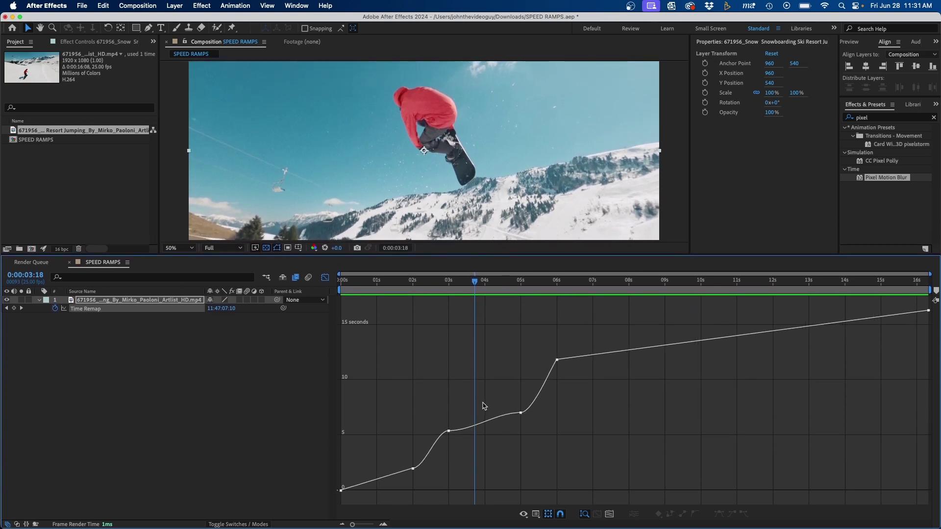
{"action": "left_click", "coordinate": [536, 515]}
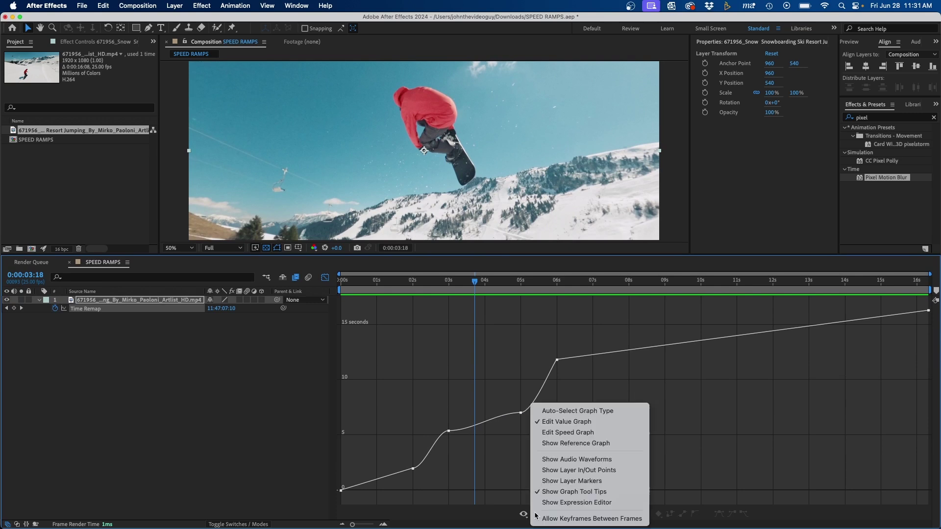
{"action": "left_click", "coordinate": [568, 433]}
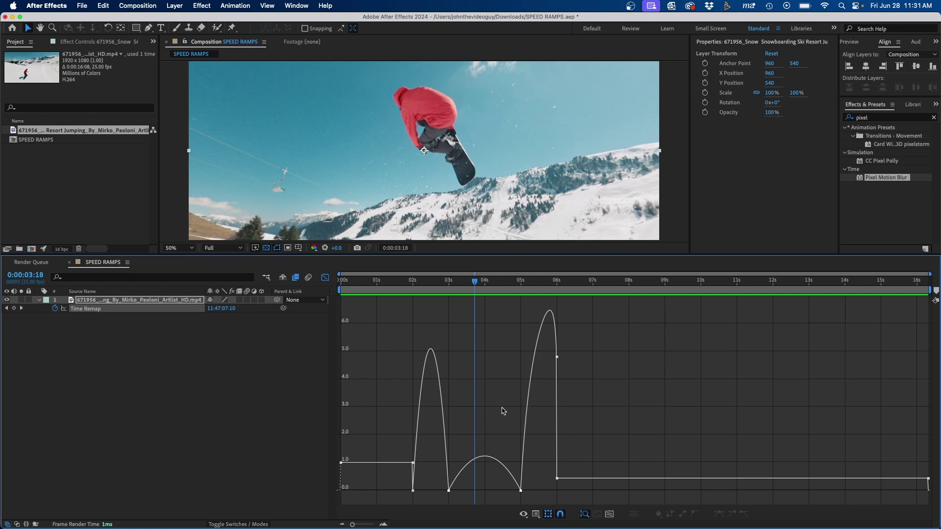
{"action": "left_click", "coordinate": [535, 516]}
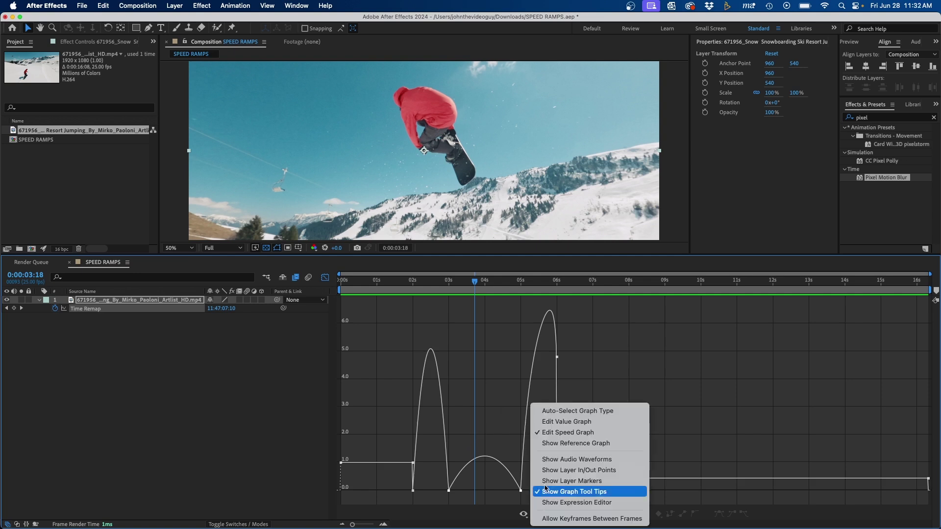
{"action": "left_click", "coordinate": [558, 421]}
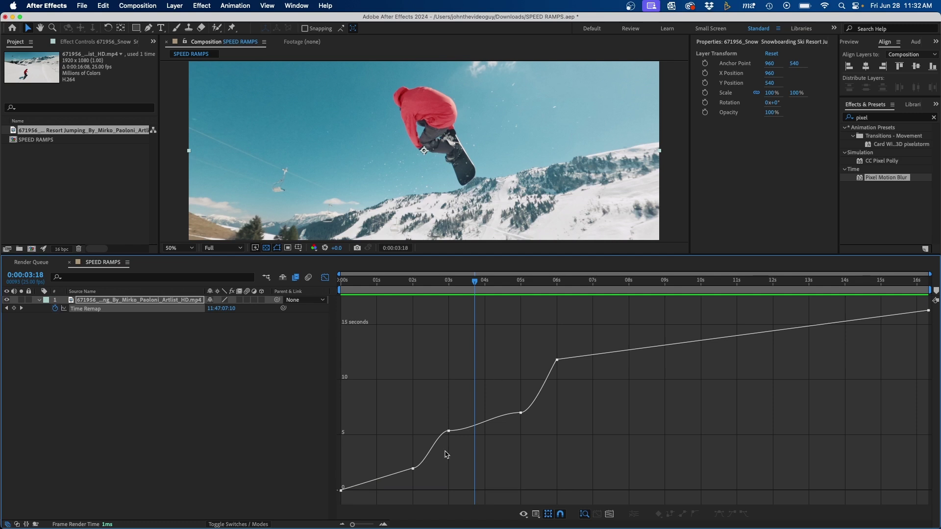
Drag the 3-second keyframe's Bezier handles to smooth the curve, then maximize the graph panel.
{"action": "left_click", "coordinate": [448, 432]}
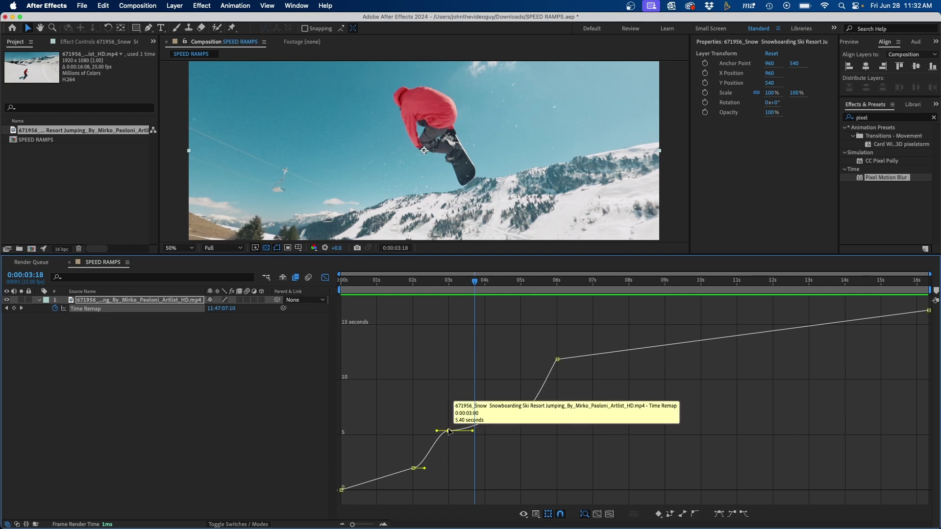
{"action": "left_click", "coordinate": [521, 413], "text": "super"}
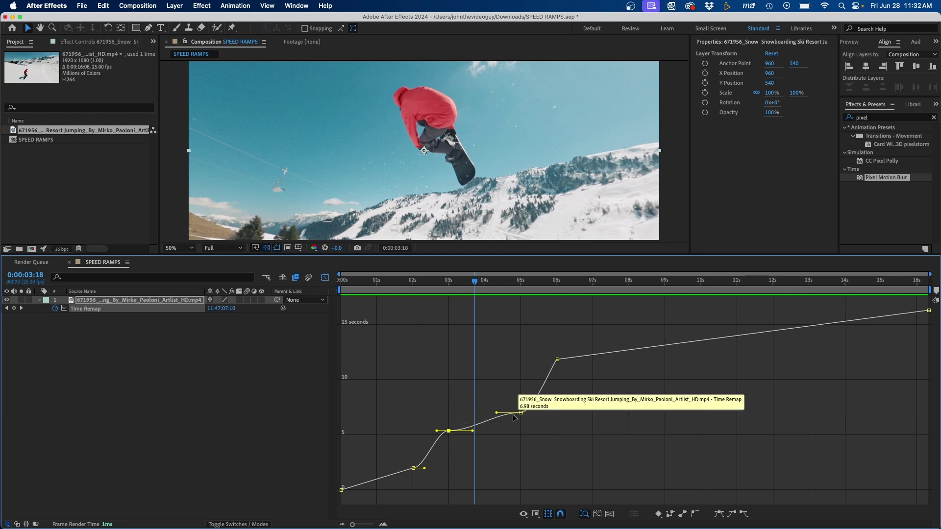
{"action": "left_click", "coordinate": [557, 359]}
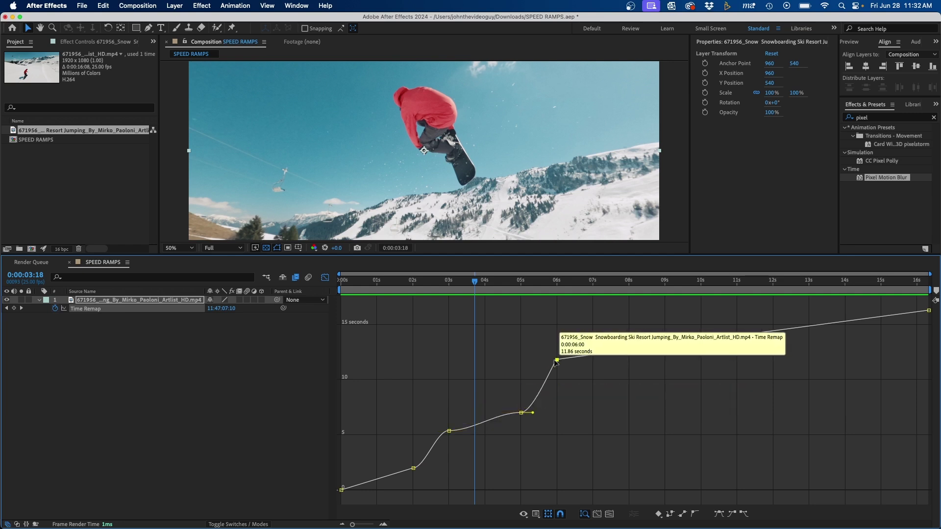
{"action": "left_click", "coordinate": [447, 432]}
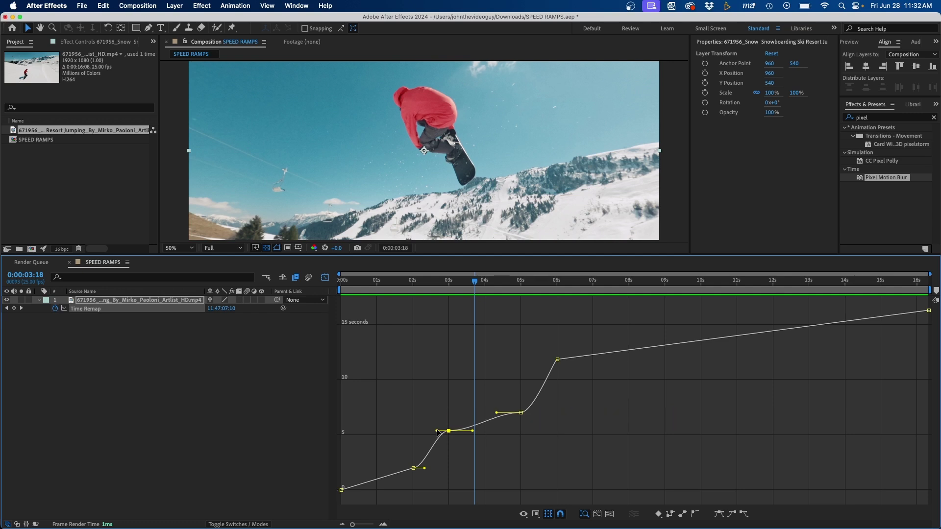
{"action": "mouse_move", "coordinate": [437, 432]}
{"action": "left_mouse_down"}
{"action": "mouse_move", "coordinate": [438, 396]}
{"action": "mouse_move", "coordinate": [420, 430]}
{"action": "left_mouse_up"}
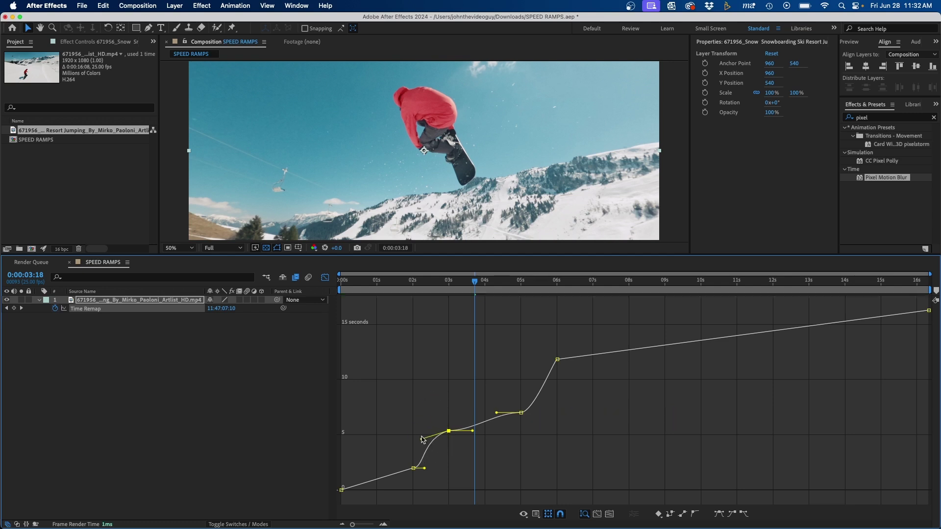
{"action": "left_click_drag", "start_coordinate": [421, 431], "coordinate": [428, 438]}
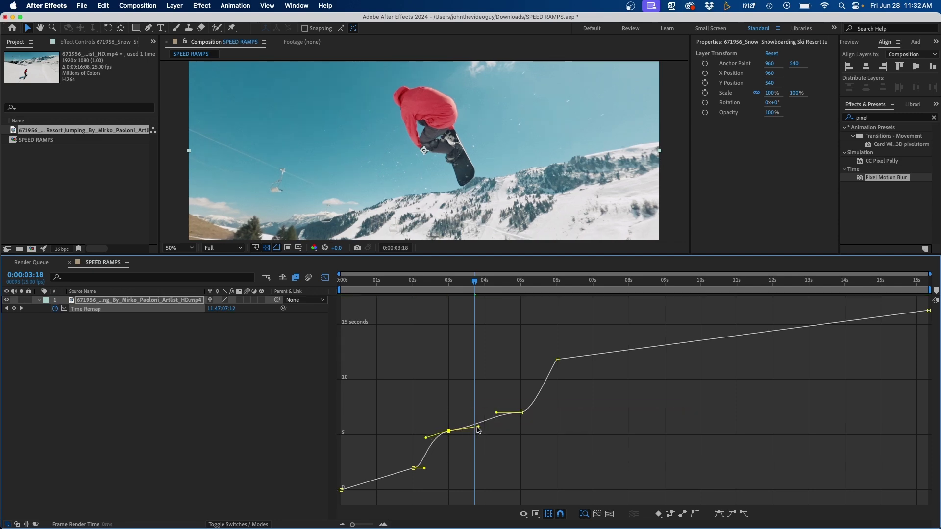
{"action": "mouse_move", "coordinate": [471, 432]}
{"action": "left_mouse_down"}
{"action": "mouse_move", "coordinate": [498, 418]}
{"action": "mouse_move", "coordinate": [546, 416]}
{"action": "left_mouse_up"}
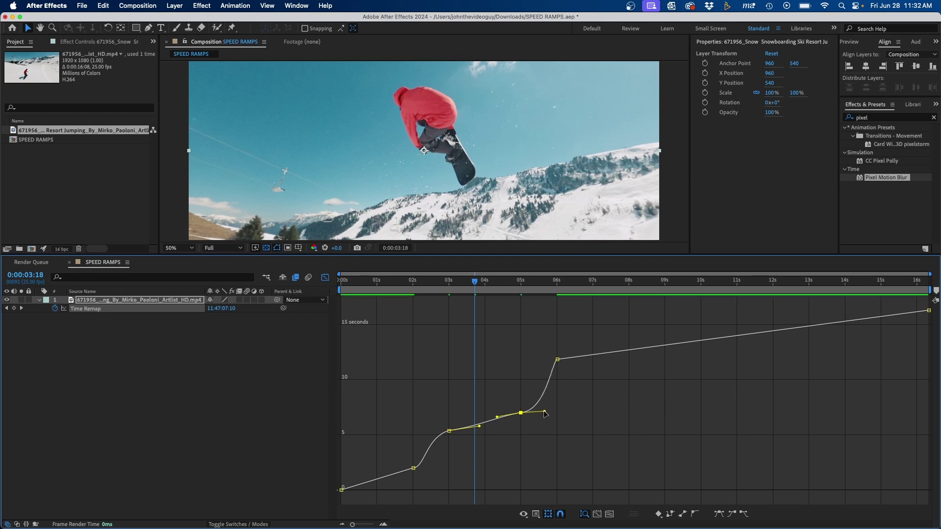
{"action": "left_click", "coordinate": [431, 378]}
{"action": "key", "text": "grave"}
Zoom the graph in around 2 seconds 18 frames and ease the curve into the 5-second keyframe.
{"action": "left_click", "coordinate": [439, 61]}
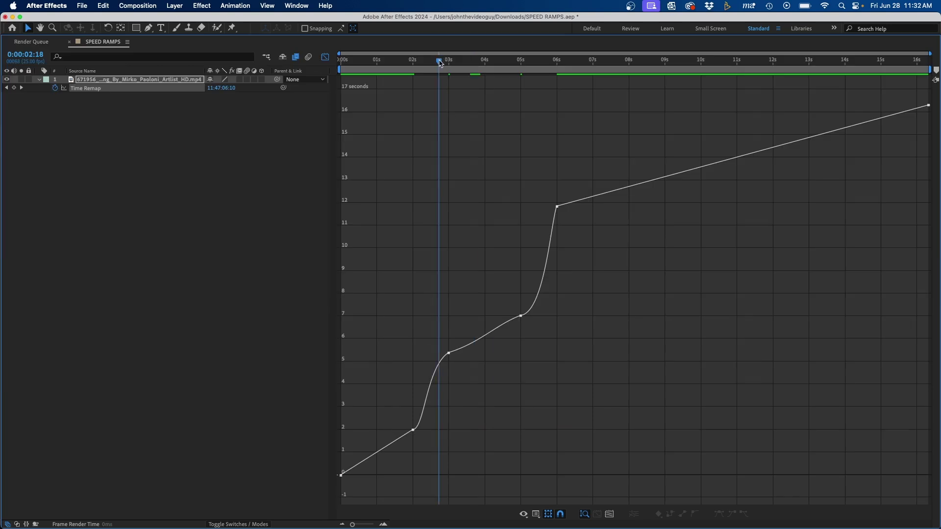
{"action": "key", "text": "equal"}
{"action": "key", "text": "equal"}
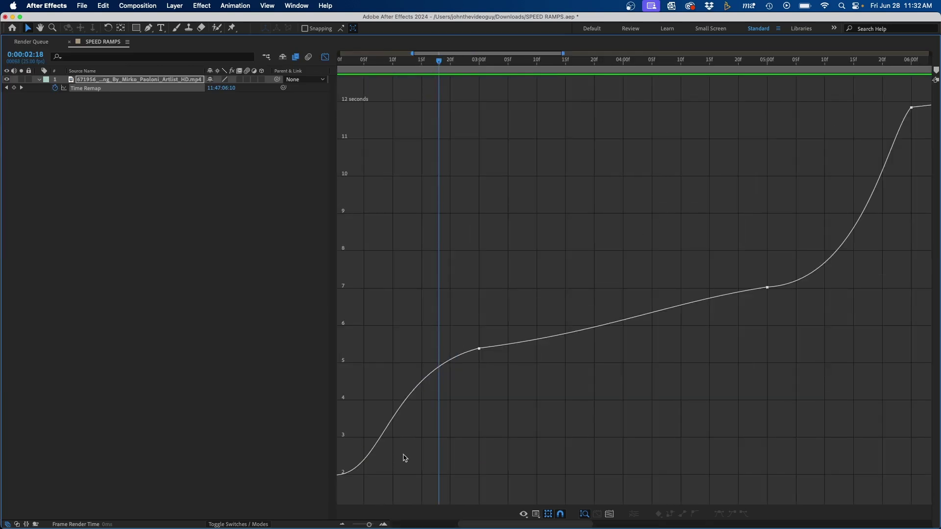
{"action": "left_click", "coordinate": [357, 468]}
{"action": "scroll", "coordinate": [392, 458], "scroll_direction": "left", "scroll_amount": 3}
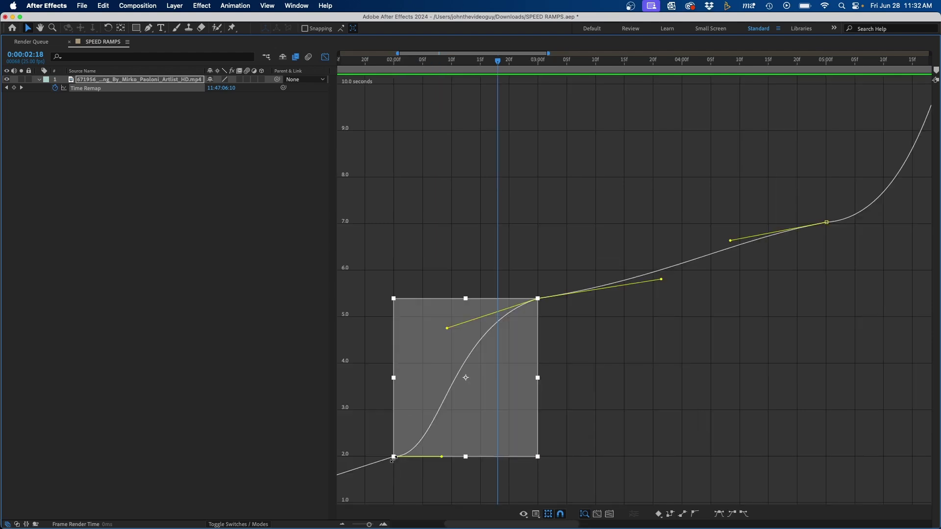
{"action": "left_click", "coordinate": [392, 457]}
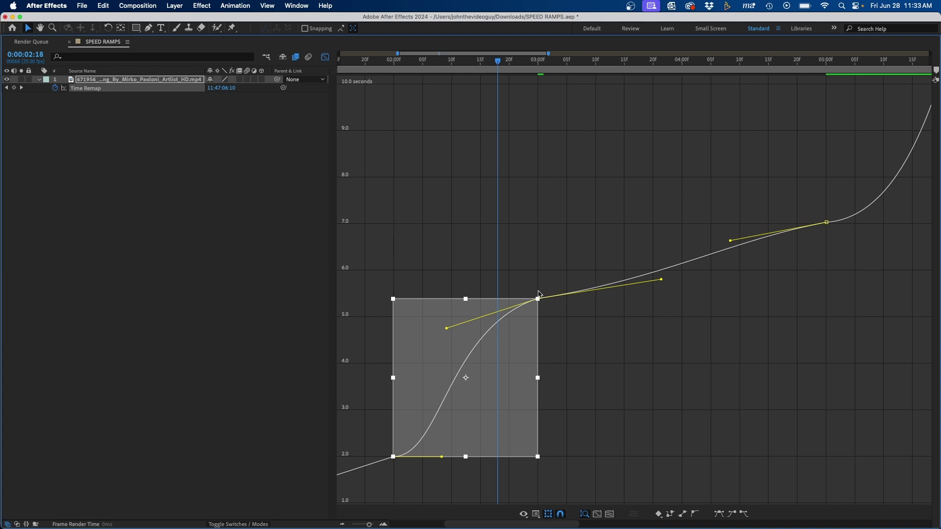
{"action": "left_click", "coordinate": [661, 271]}
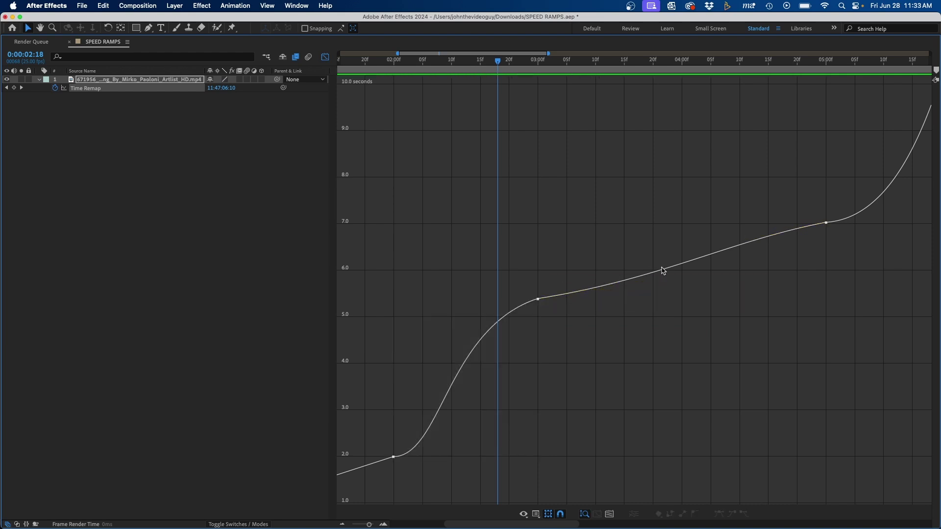
{"action": "left_click", "coordinate": [538, 299]}
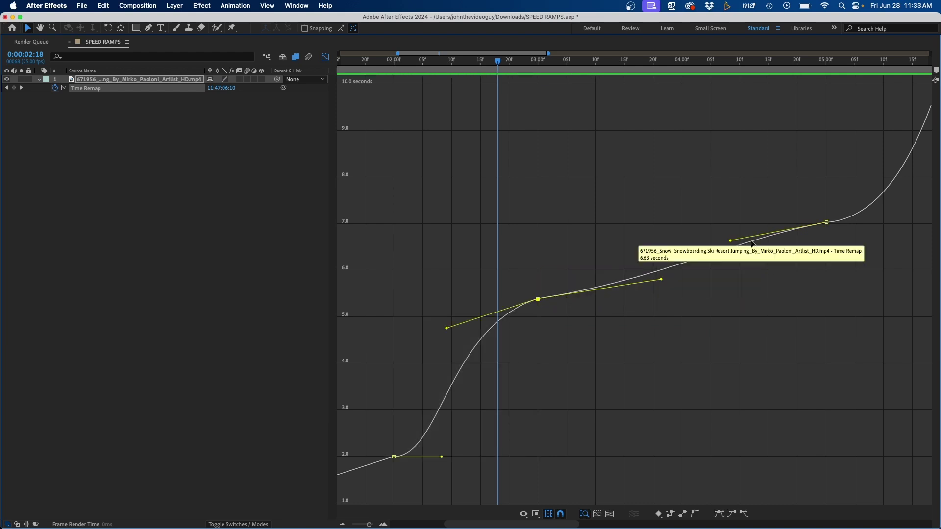
{"action": "left_click", "coordinate": [827, 222]}
{"action": "left_click_drag", "start_coordinate": [730, 240], "coordinate": [737, 254]}
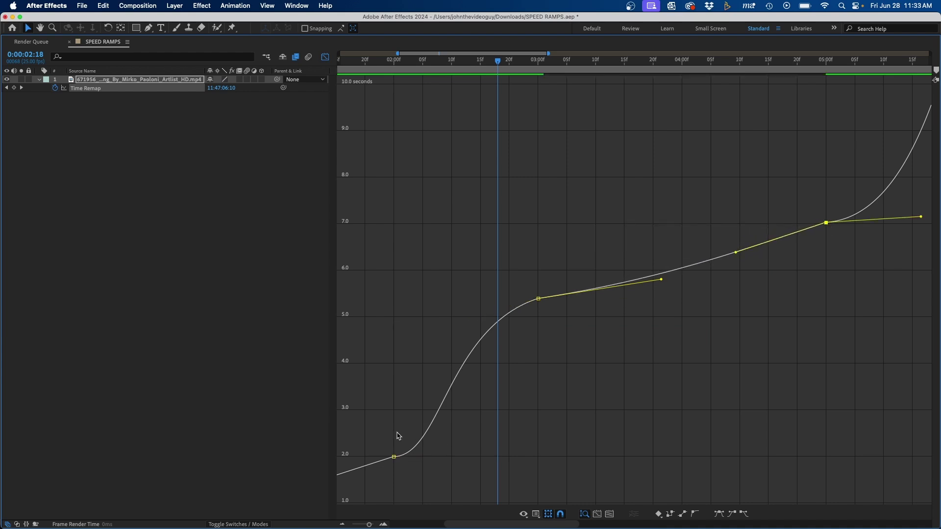
Ease the curve leaving 2 seconds, steepen the ramp after 5 seconds, and restore the workspace.
{"action": "left_click", "coordinate": [395, 457]}
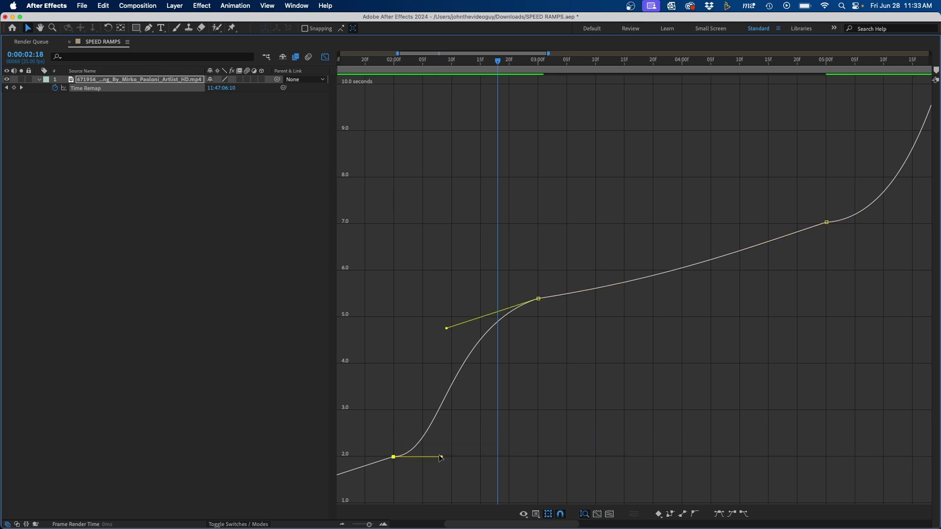
{"action": "left_click_drag", "start_coordinate": [440, 457], "coordinate": [450, 441]}
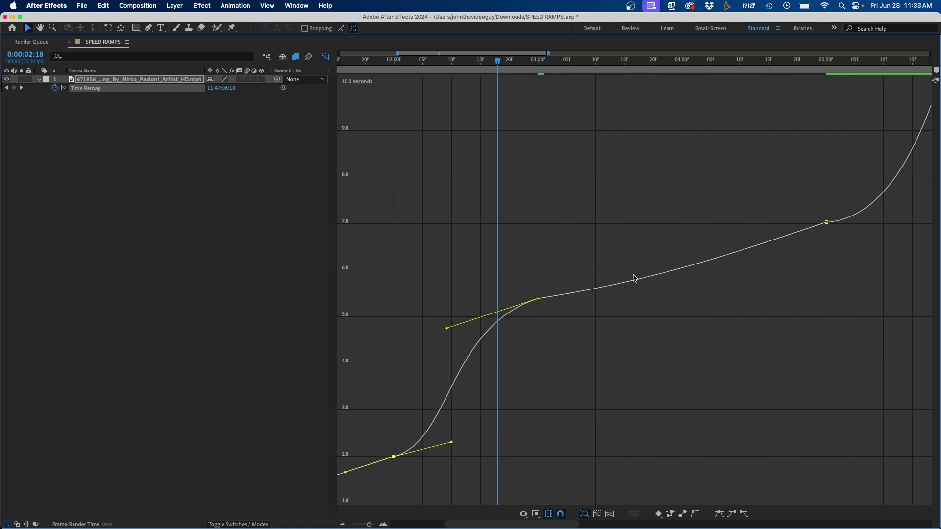
{"action": "left_click", "coordinate": [826, 222]}
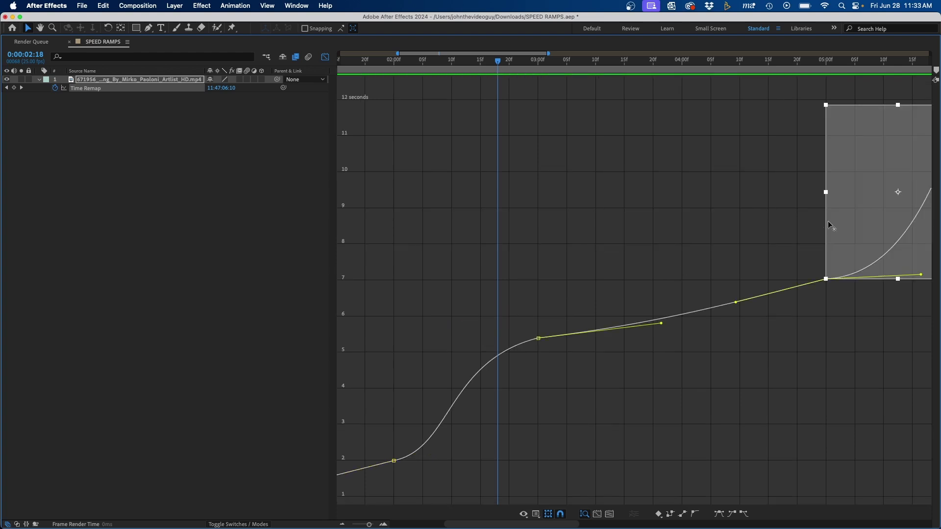
{"action": "left_click_drag", "start_coordinate": [921, 274], "coordinate": [806, 292]}
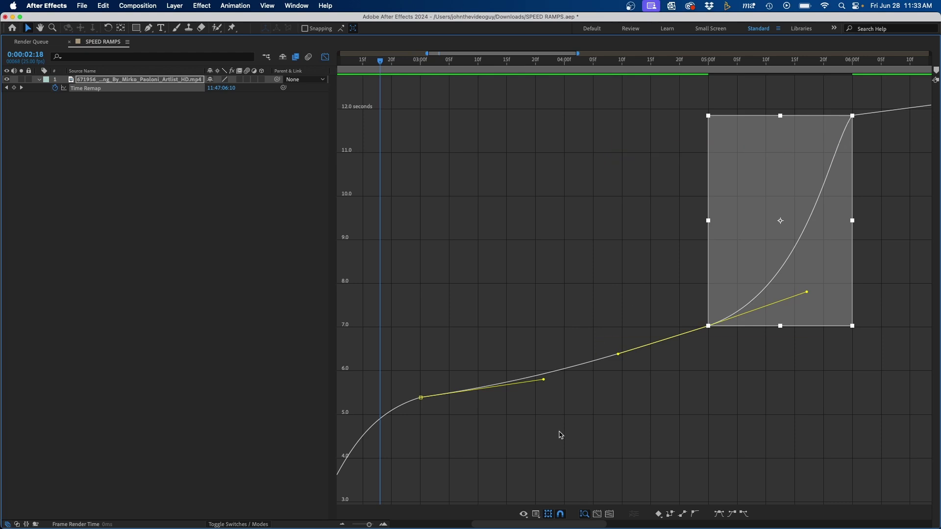
{"action": "left_click", "coordinate": [560, 434]}
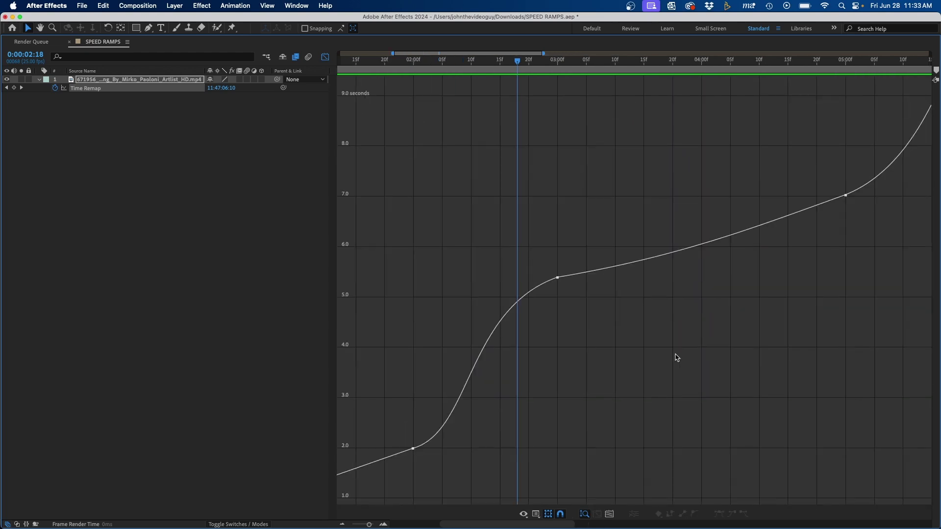
{"action": "key", "text": "grave"}
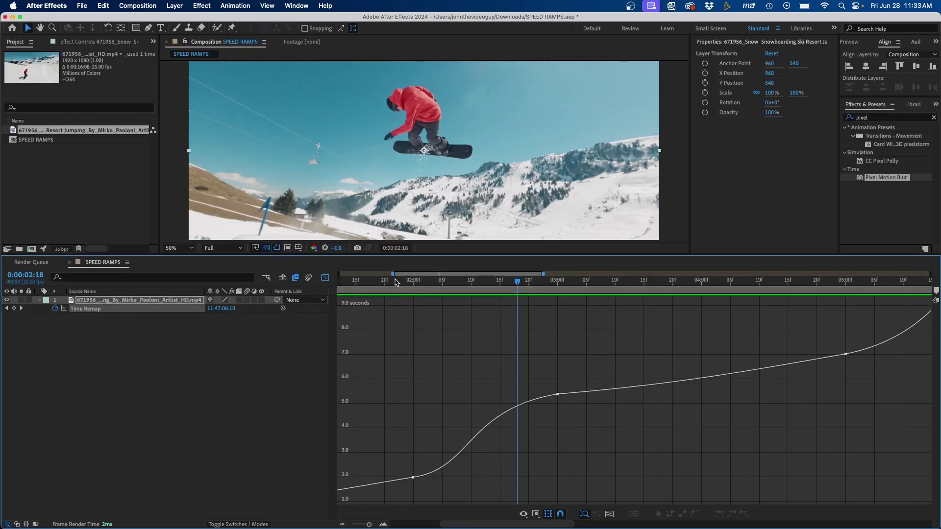
Play back the speed ramp in an enlarged viewer, zooming the timeline out to all 16 seconds.
{"action": "left_click", "coordinate": [396, 282]}
{"action": "left_click_drag", "start_coordinate": [395, 254], "coordinate": [396, 365]}
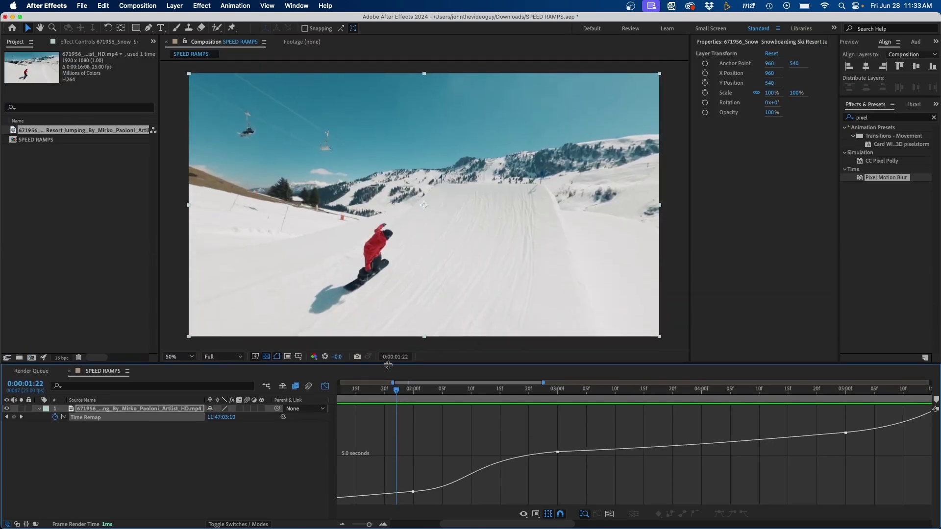
{"action": "key", "text": "space"}
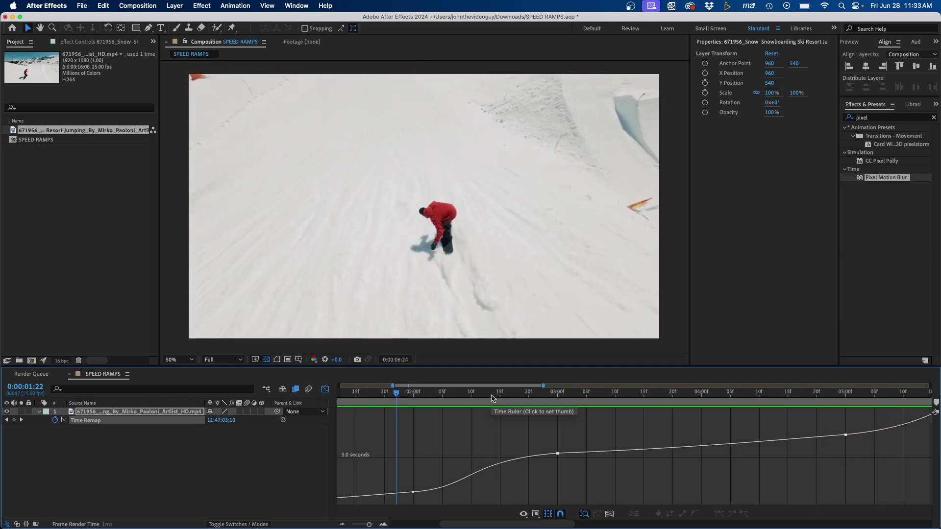
{"action": "key", "text": "minus"}
{"action": "key", "text": "minus"}
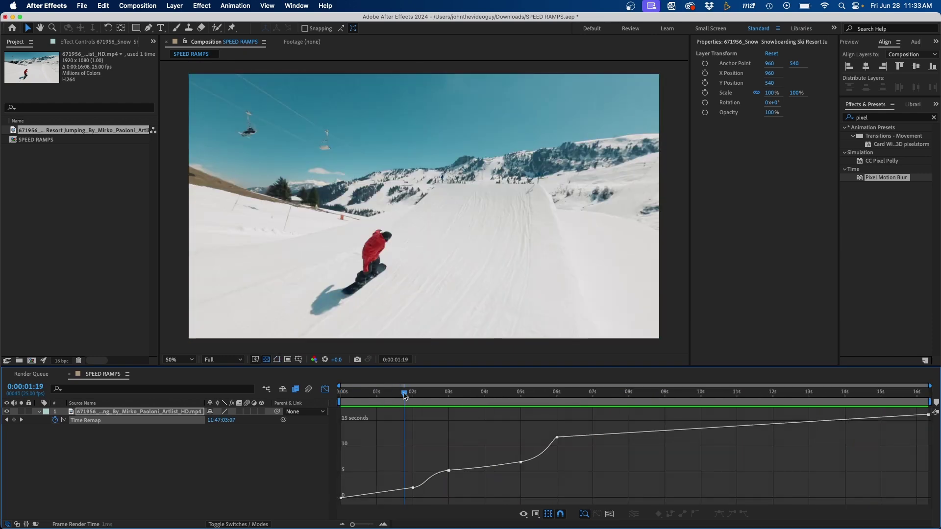
{"action": "left_click", "coordinate": [405, 395]}
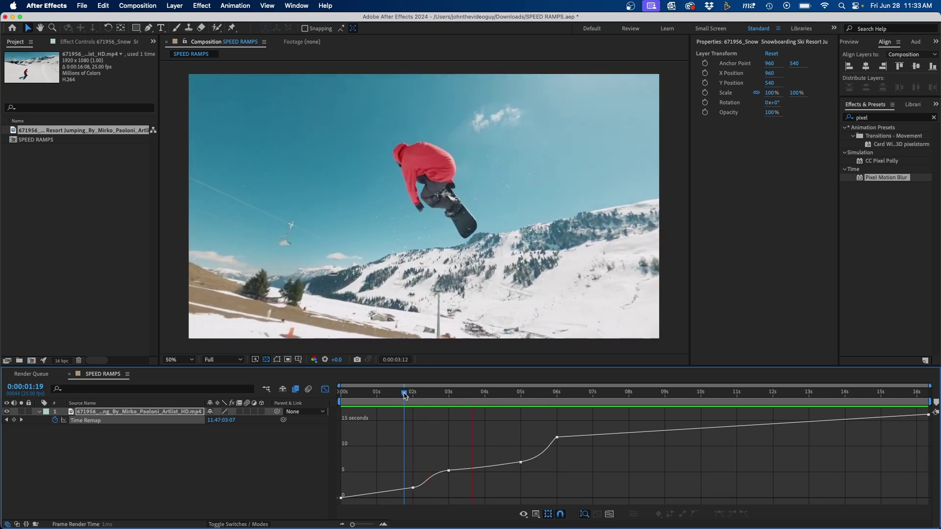
{"action": "key", "text": "space"}
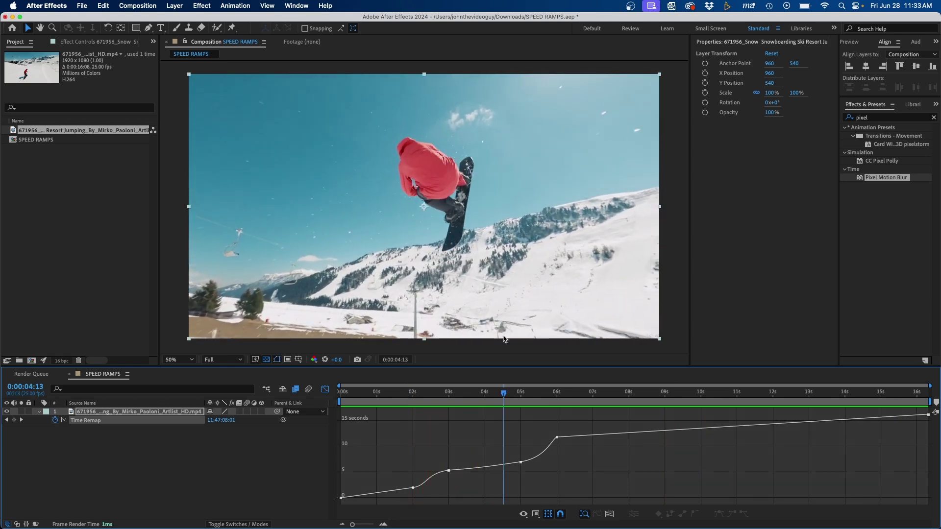
Drag the 5- and 6-second keyframes earlier together and preview the result.
{"action": "left_click", "coordinate": [520, 462]}
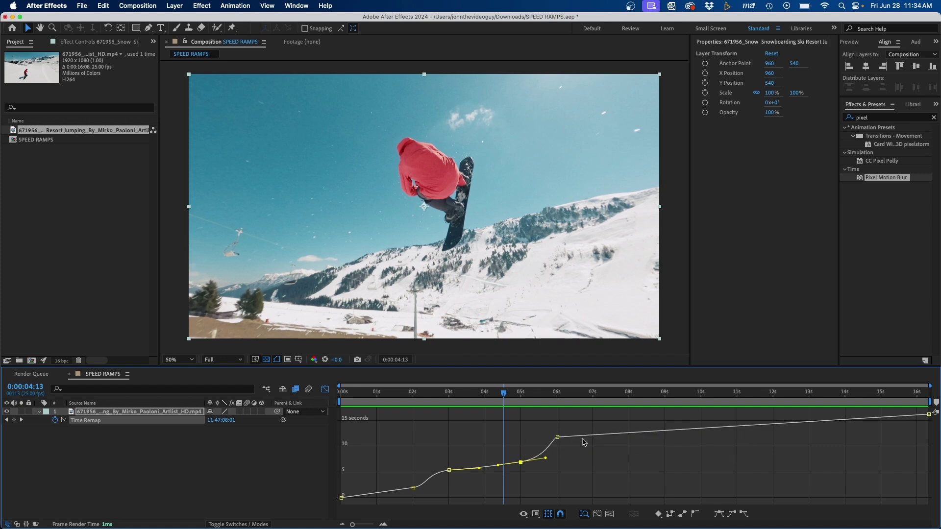
{"action": "left_click", "coordinate": [557, 438], "text": "shift"}
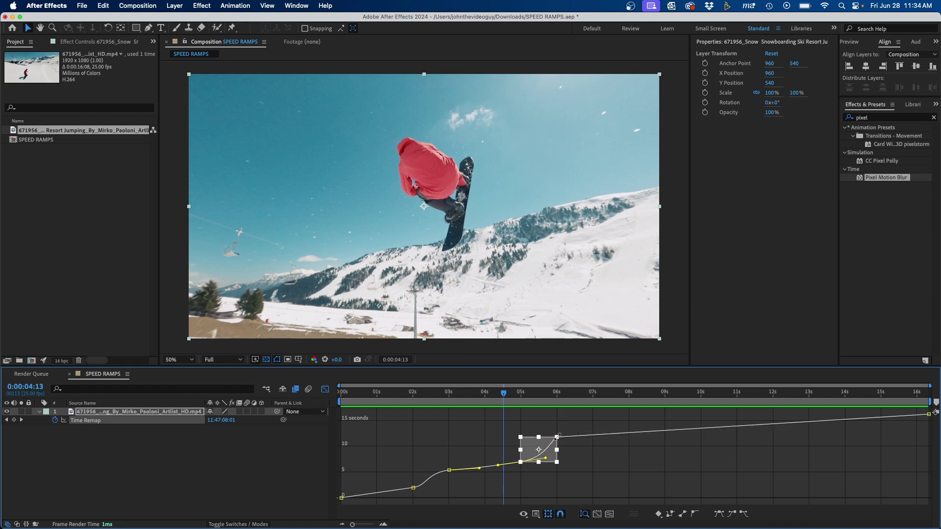
{"action": "left_click_drag", "start_coordinate": [549, 444], "coordinate": [520, 443]}
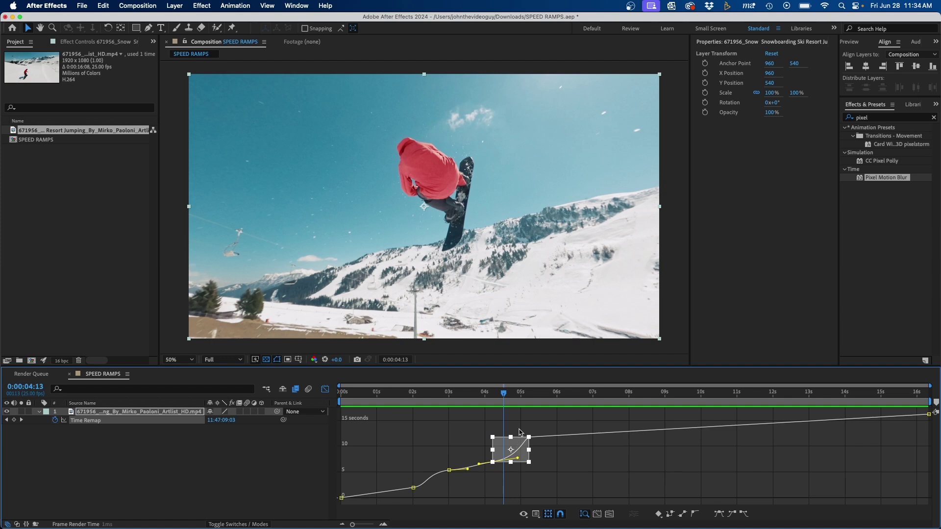
{"action": "left_click", "coordinate": [401, 398]}
{"action": "left_click", "coordinate": [463, 432]}
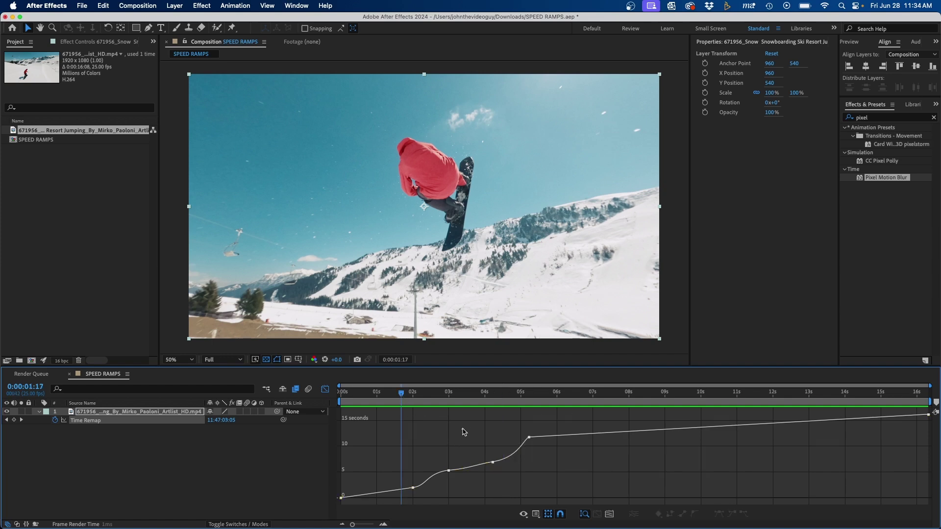
{"action": "mouse_move", "coordinate": [528, 437]}
{"action": "key", "text": "space"}
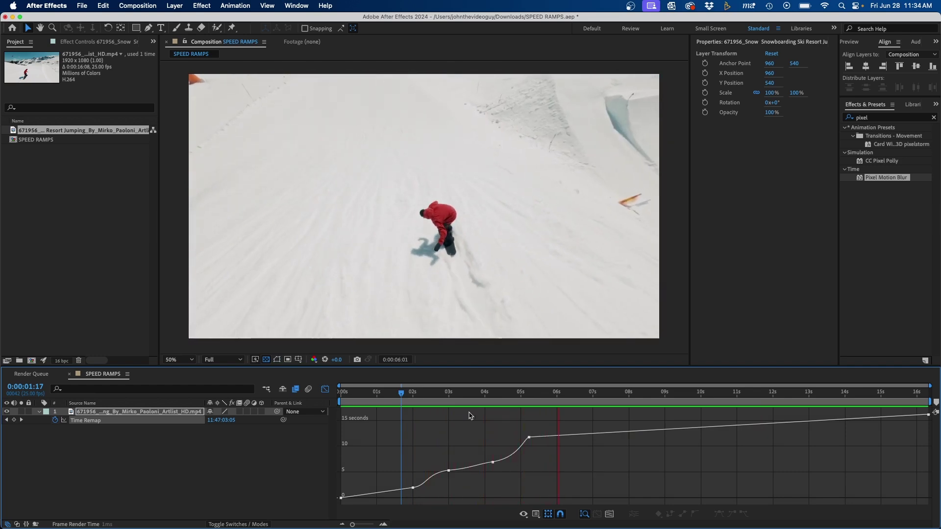
{"action": "key", "text": "space"}
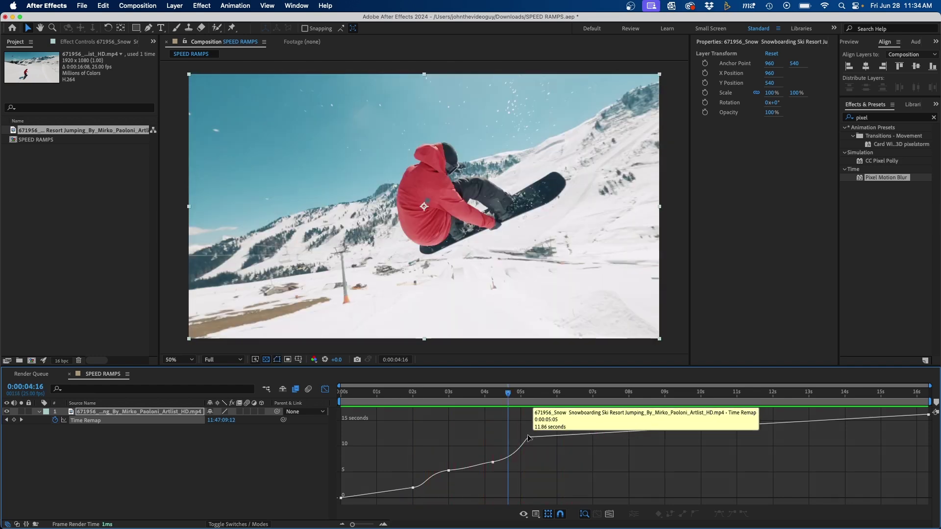
Place the steep keyframe at 0:00:05:02, move the 2-second keyframe three frames later, and preview.
{"action": "left_click_drag", "start_coordinate": [529, 438], "coordinate": [523, 438]}
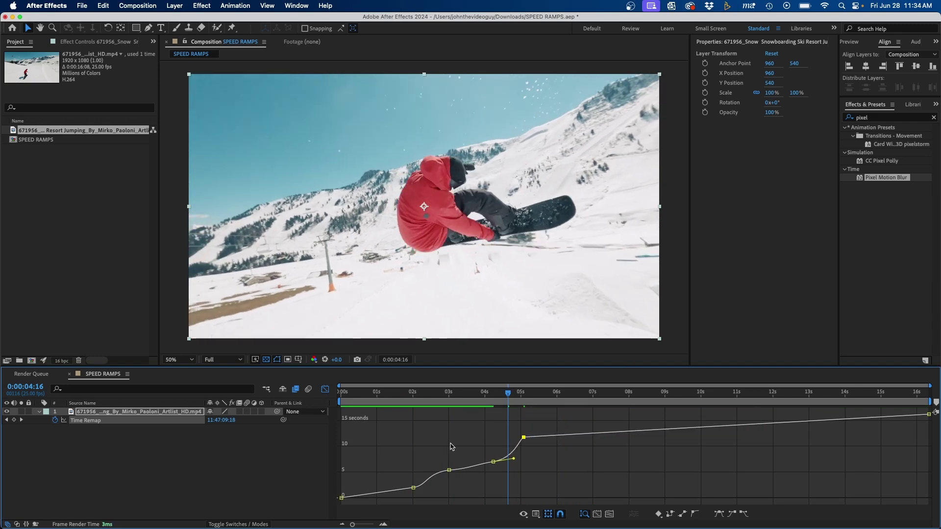
{"action": "left_click_drag", "start_coordinate": [415, 489], "coordinate": [420, 490]}
{"action": "left_click", "coordinate": [393, 392]}
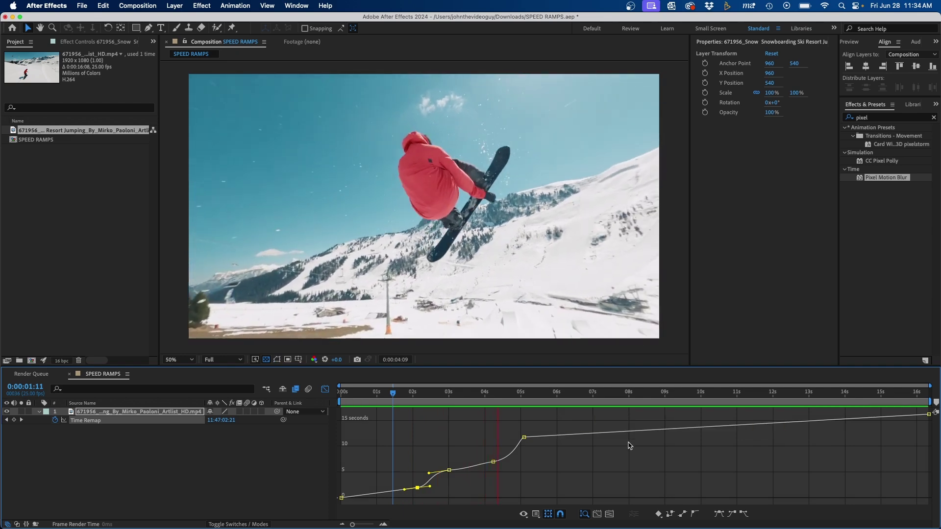
{"action": "key", "text": "space"}
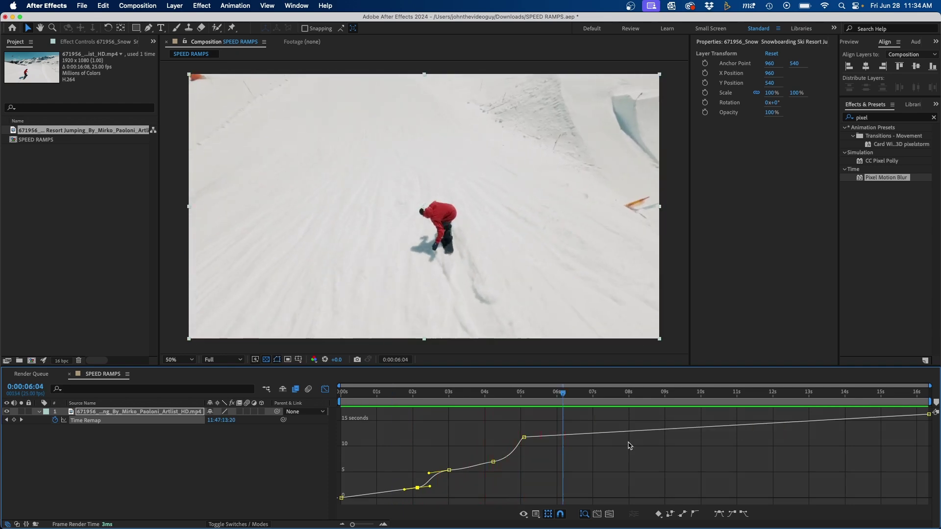
{"action": "left_click", "coordinate": [551, 452]}
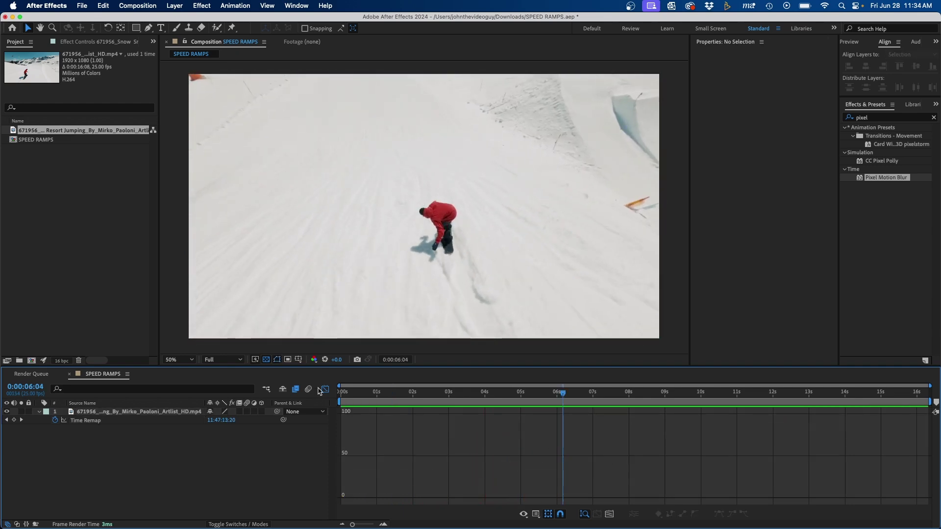
Return to the layer bar view, preview from the start, and enable Frame Blending on the snowboard clip.
{"action": "left_click", "coordinate": [325, 390]}
{"action": "key", "text": "Home"}
{"action": "key", "text": "space"}
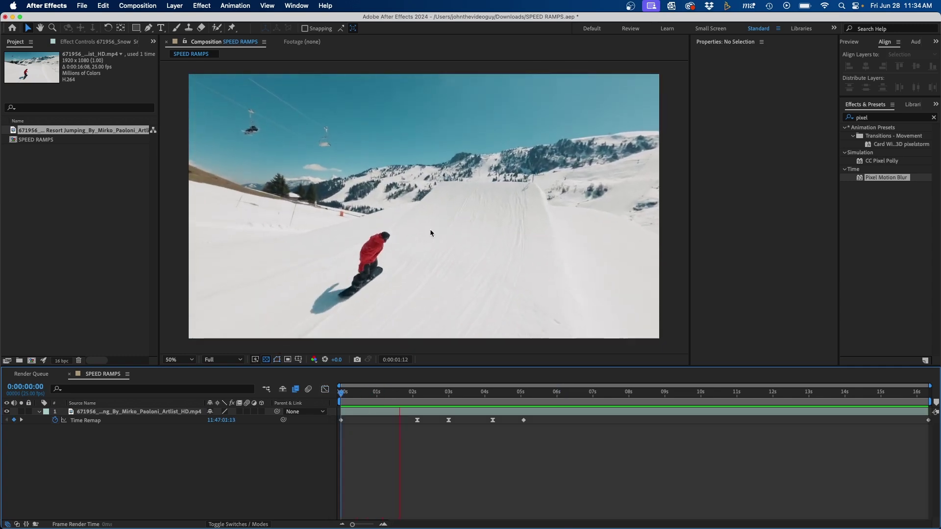
{"action": "key", "text": "space"}
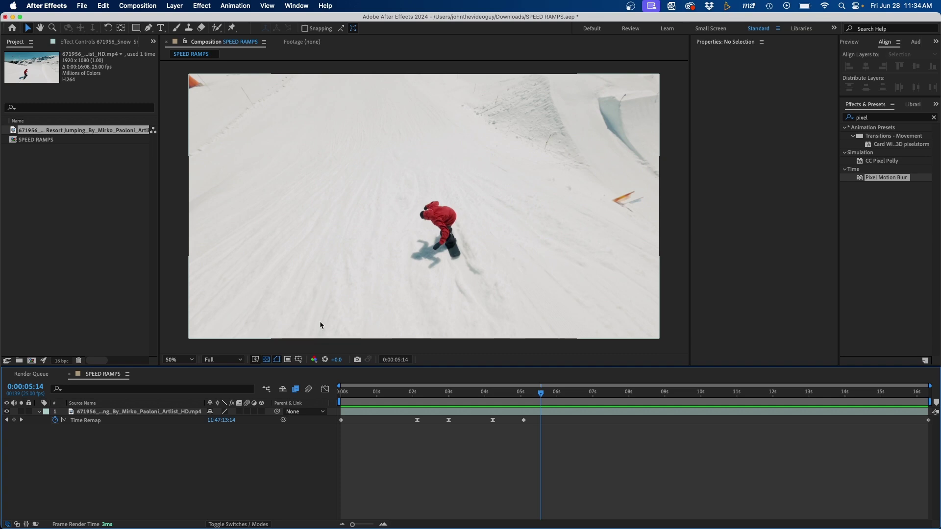
{"action": "left_click", "coordinate": [239, 412]}
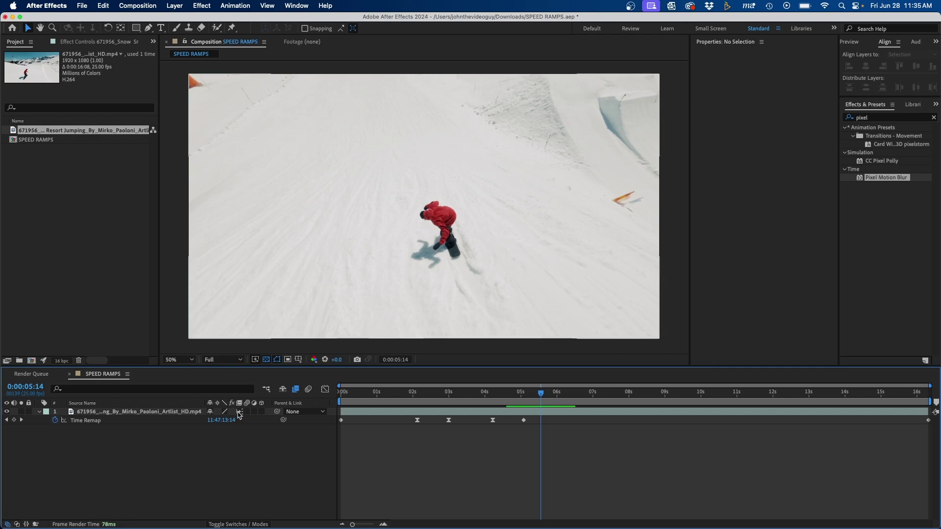
{"action": "left_click", "coordinate": [431, 395]}
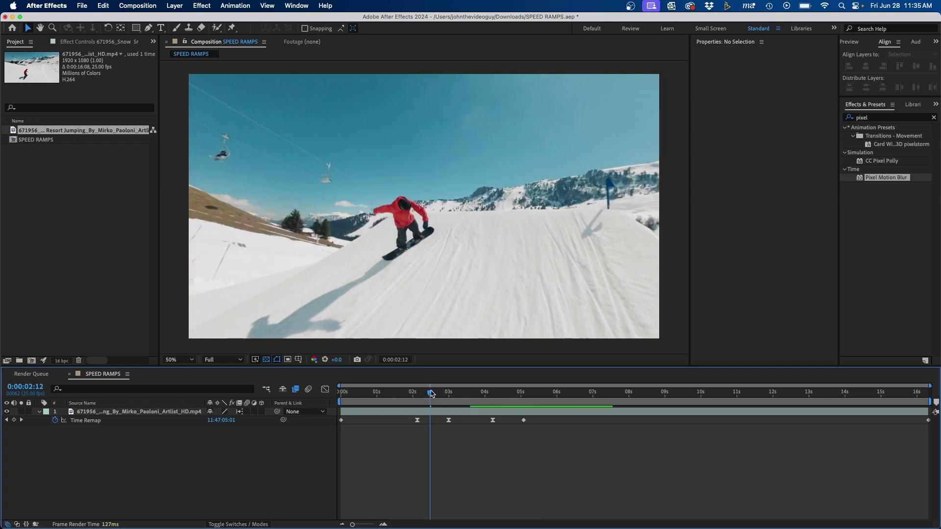
Drag Pixel Motion Blur onto the selected snowboard clip and play it back to check the blur.
{"action": "left_click_drag", "start_coordinate": [430, 393], "coordinate": [440, 393]}
{"action": "left_click", "coordinate": [426, 411]}
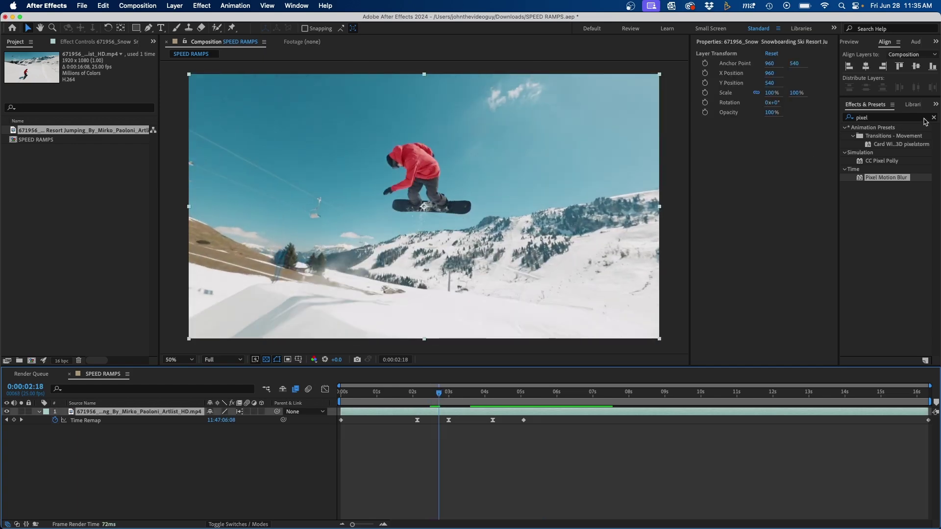
{"action": "left_click", "coordinate": [872, 107]}
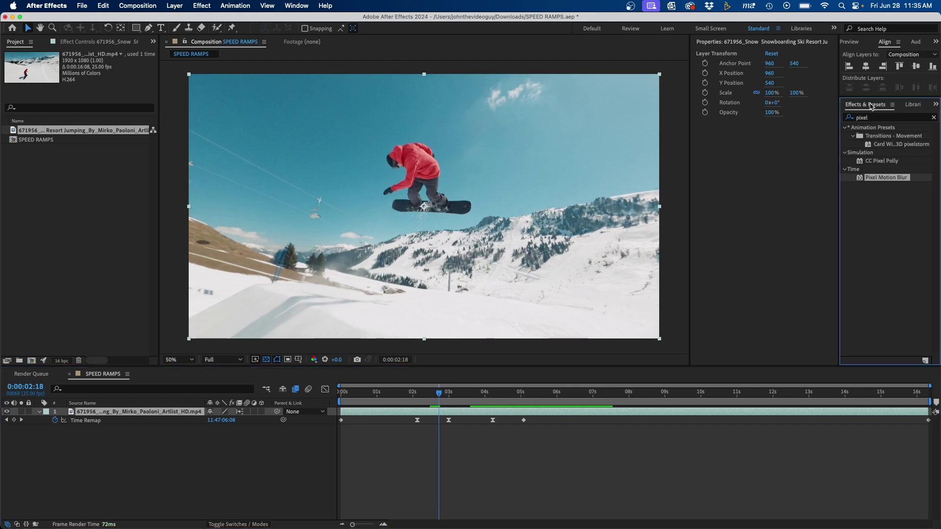
{"action": "left_click", "coordinate": [914, 123]}
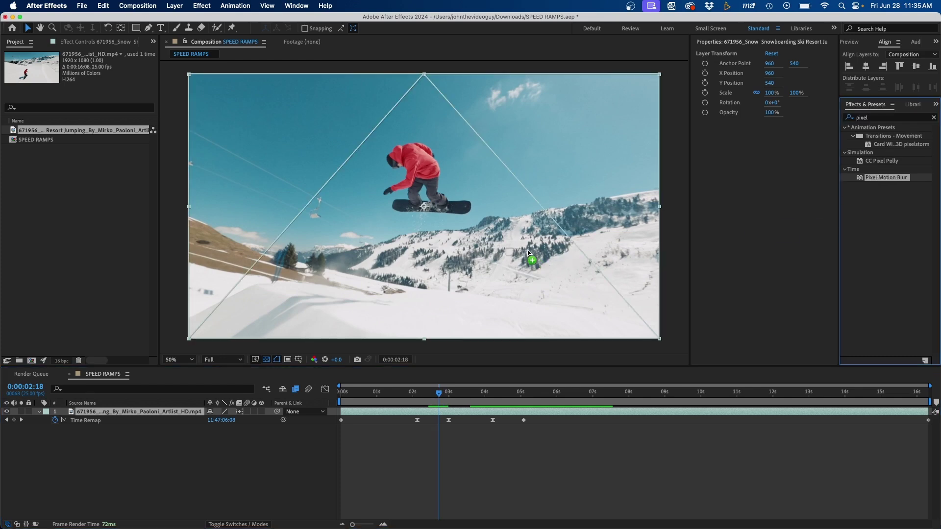
{"action": "left_click_drag", "start_coordinate": [880, 178], "coordinate": [450, 233]}
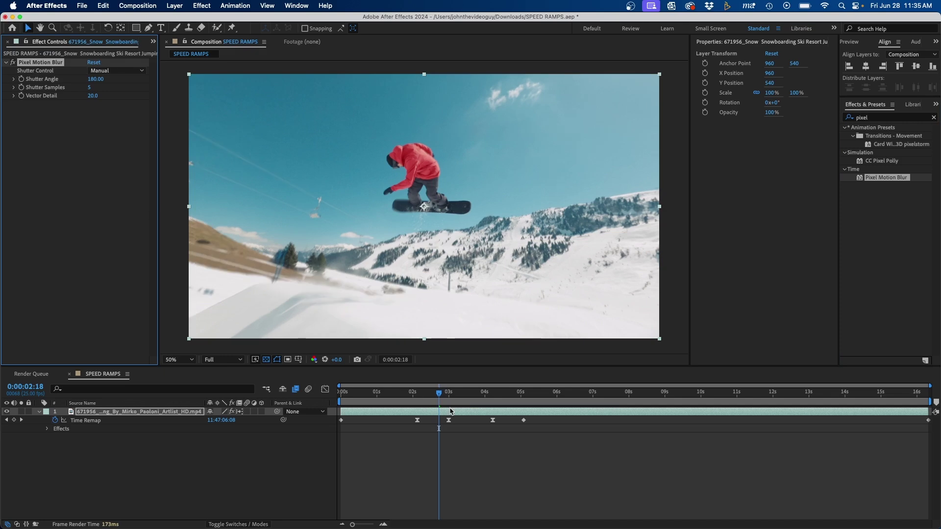
{"action": "left_click_drag", "start_coordinate": [438, 396], "coordinate": [433, 393]}
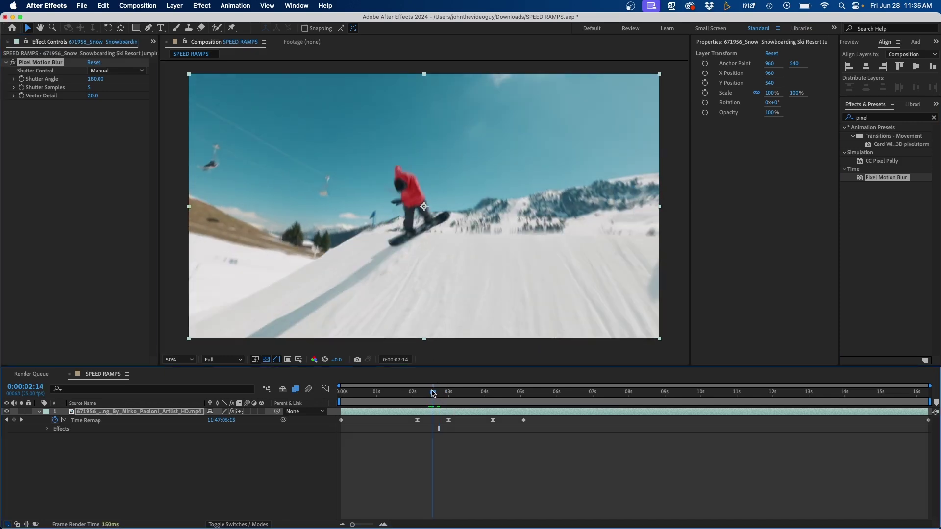
{"action": "left_click", "coordinate": [403, 392]}
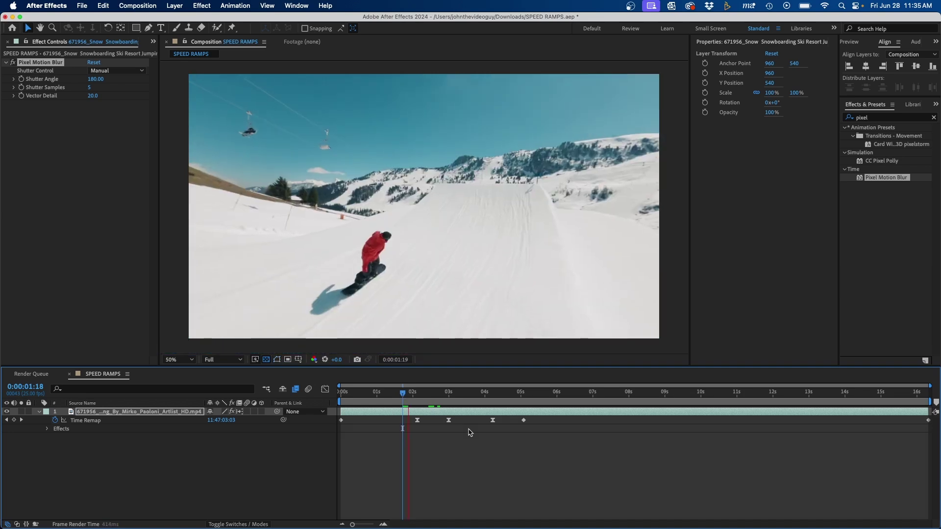
{"action": "key", "text": "space"}
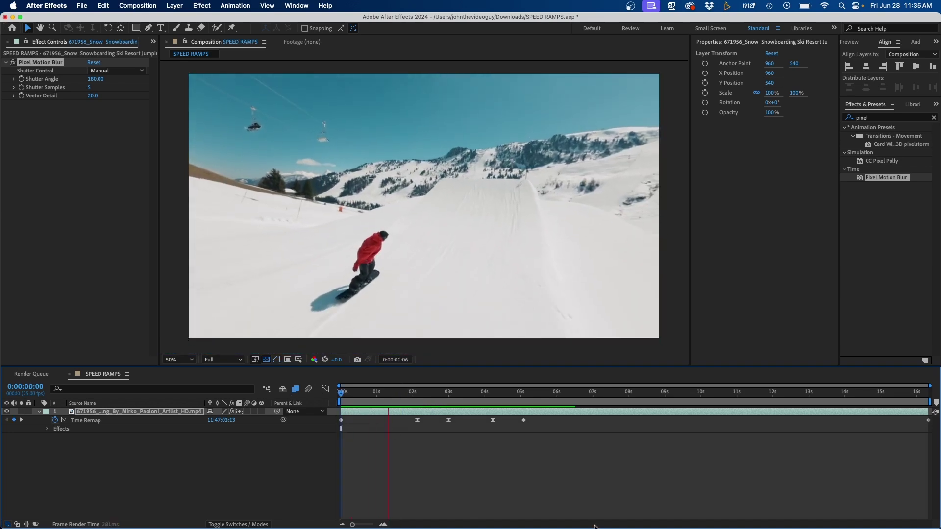